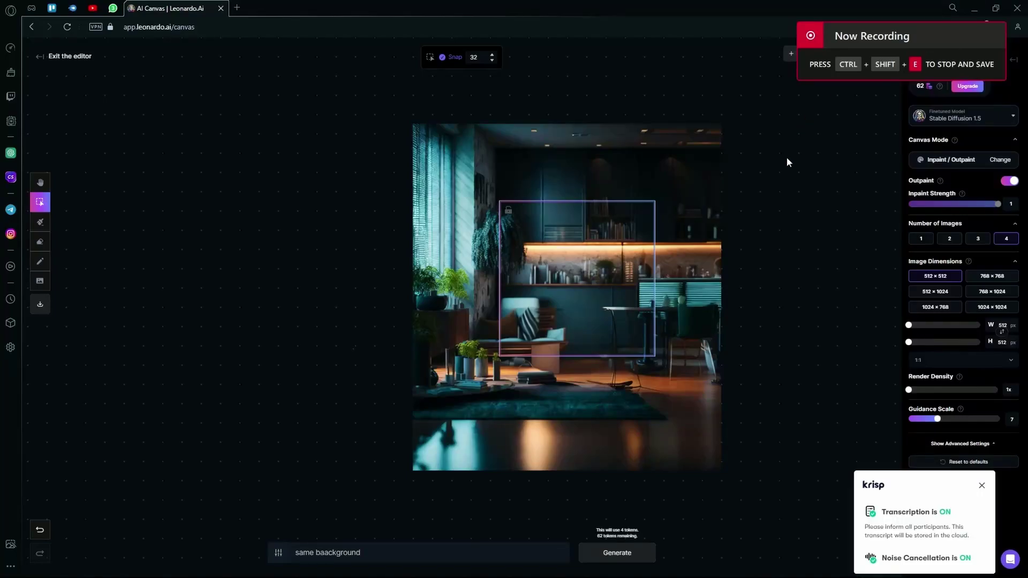
Step: Dismiss the Krisp notification and undo the placement of the kitchen interior image so the canvas is empty
left_click(980, 485)
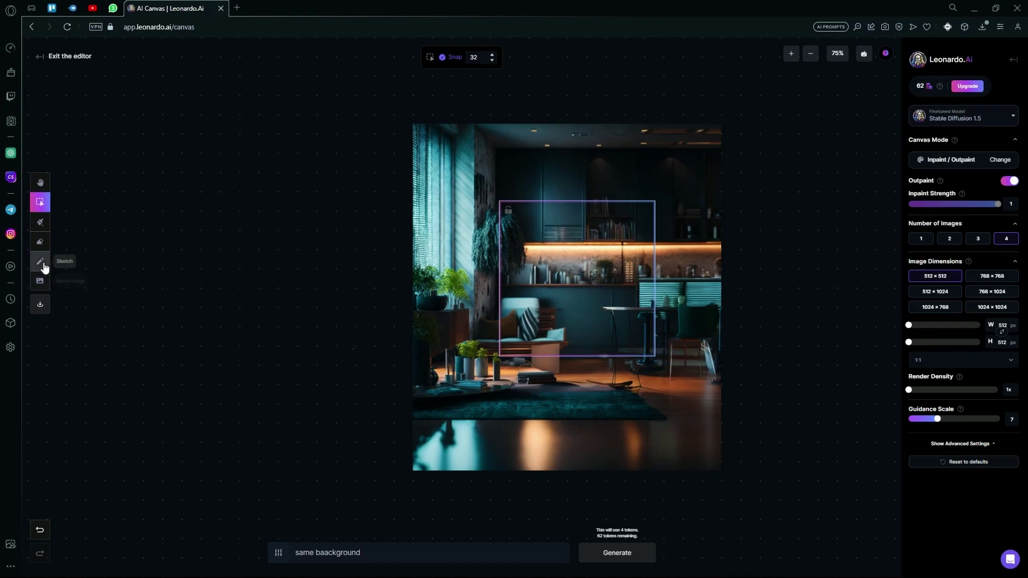
key("ctrl+z")
Step: Insert the Community image "Beautiful and stunning artwork", the girl in the red kimono, onto the canvas
left_click(40, 280)
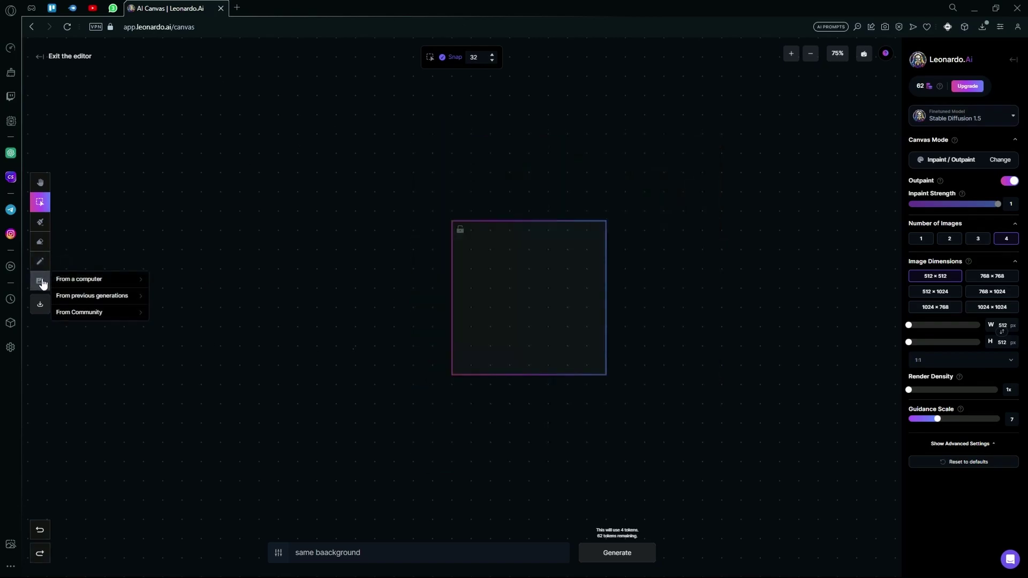
left_click(106, 316)
scroll(602, 246, "down", 2)
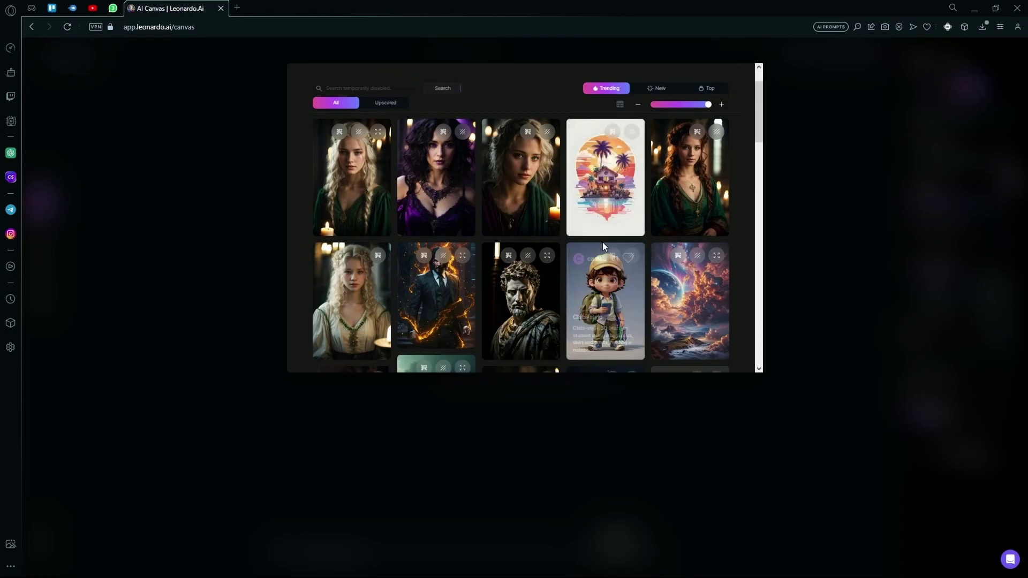
scroll(602, 246, "down", 4)
scroll(627, 251, "up", 2)
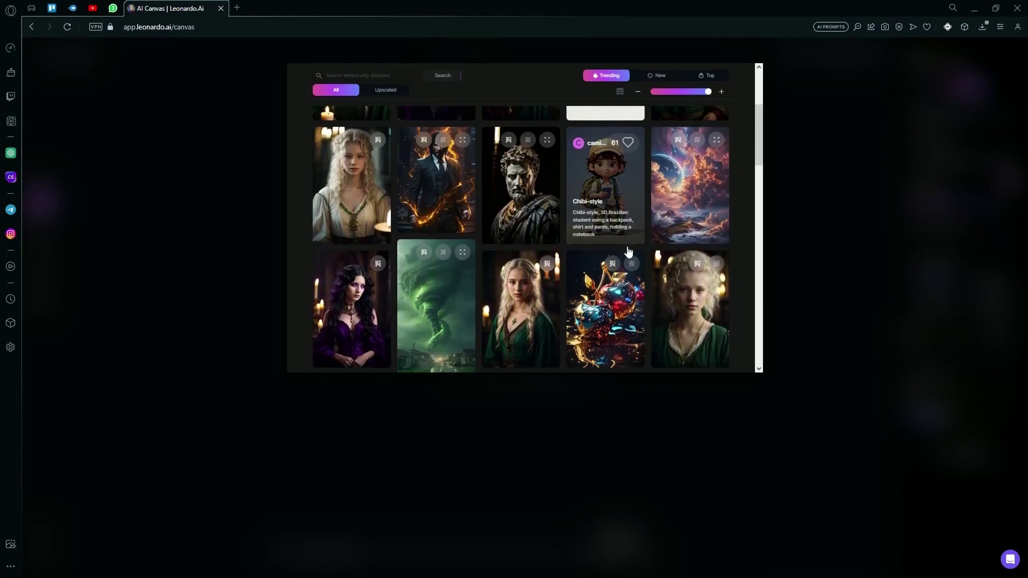
scroll(628, 251, "down", 10)
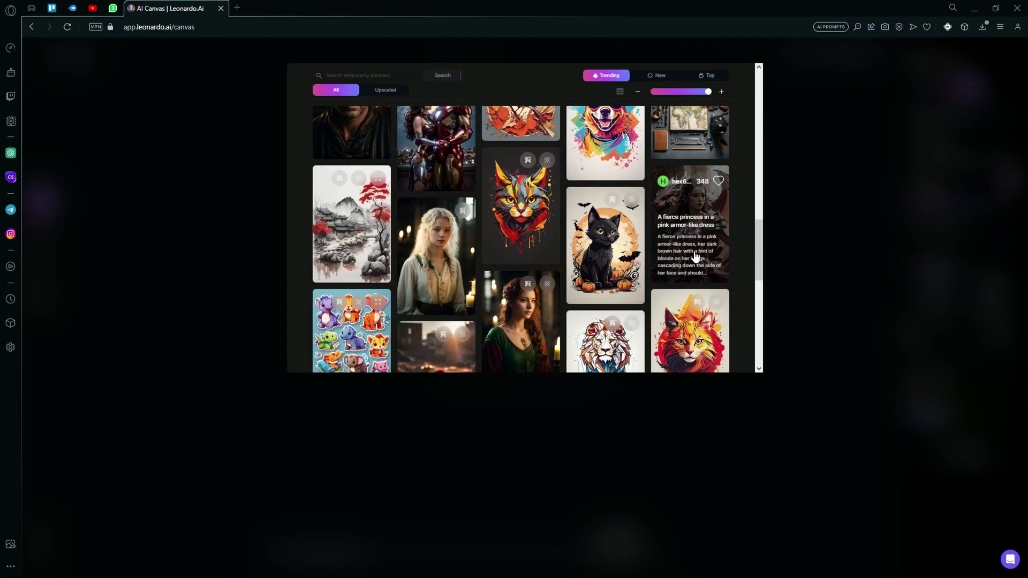
scroll(696, 257, "down", 5)
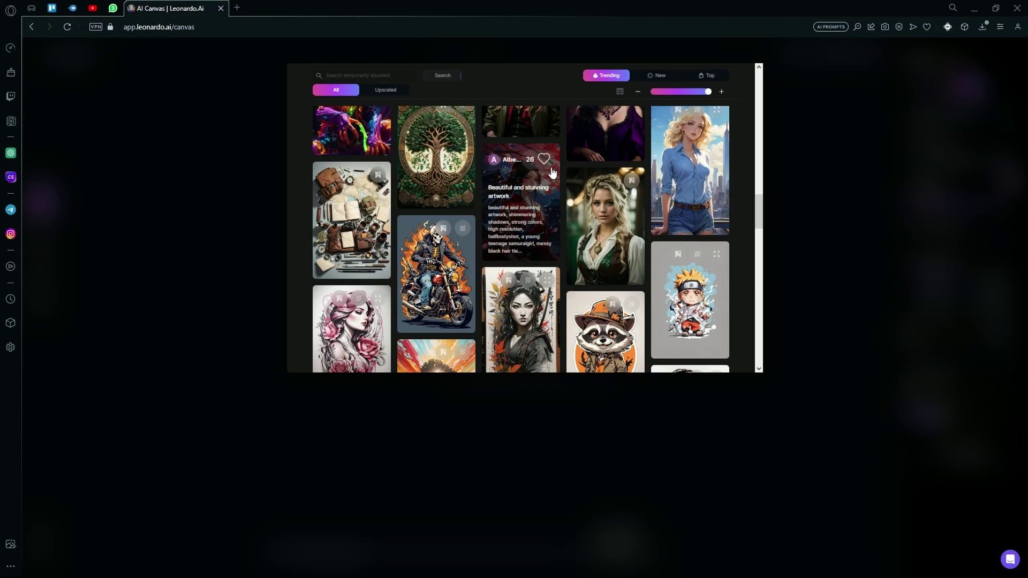
scroll(553, 172, "down", 1)
scroll(548, 167, "up", 6)
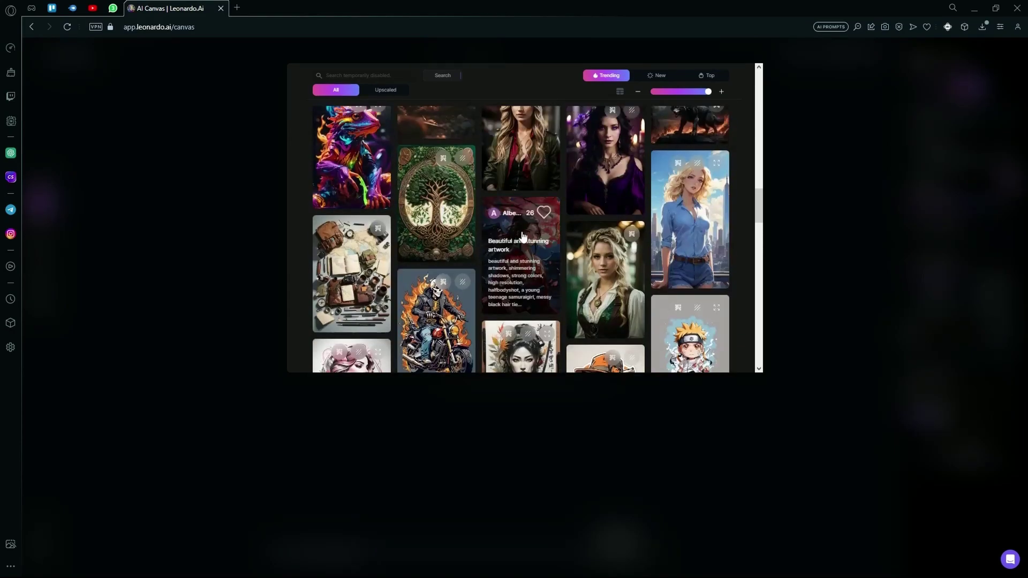
key("Escape")
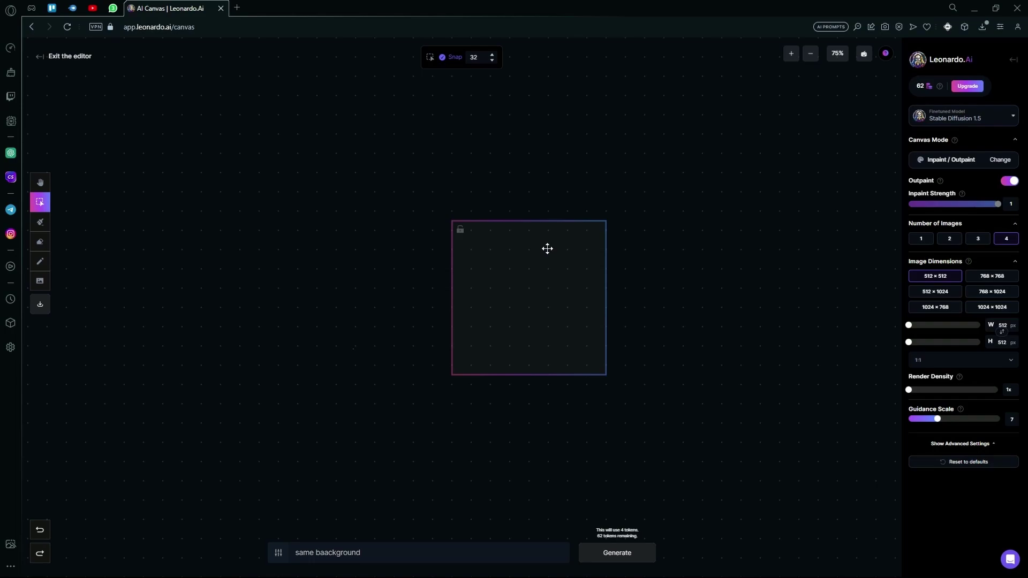
key("ctrl+shift+z")
Step: Place the 512 × 512 generation frame over the lower-left corner of the kimono image, extending past its bottom edge
scroll(547, 248, "down", 3)
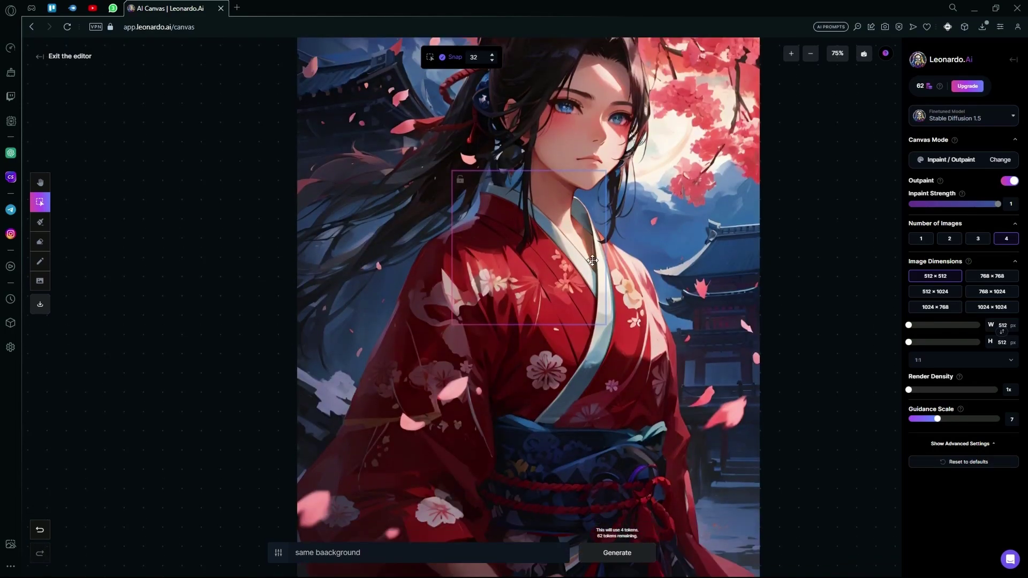
scroll(638, 289, "up", 3)
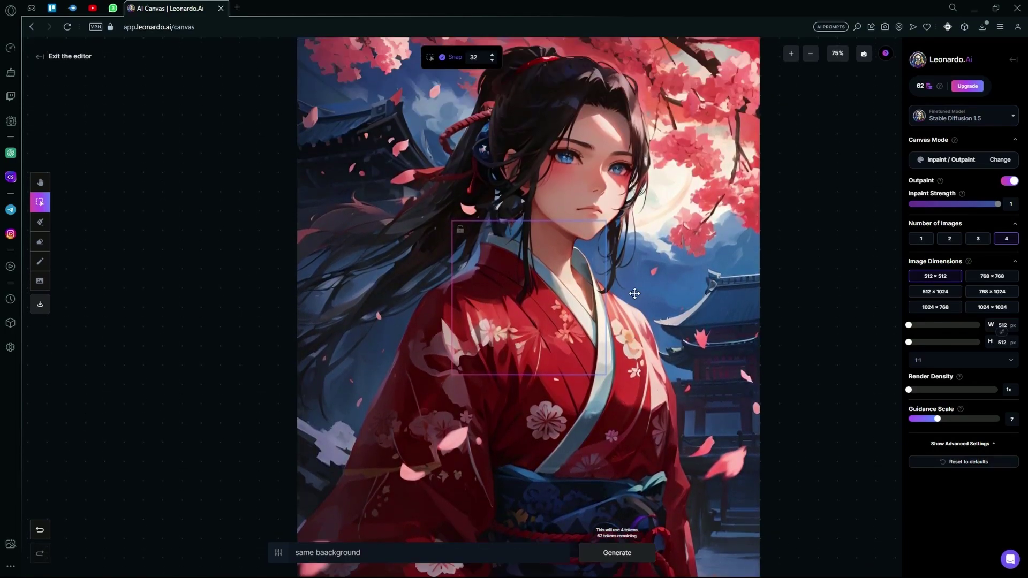
scroll(697, 315, "down", 2)
scroll(697, 315, "down", 1)
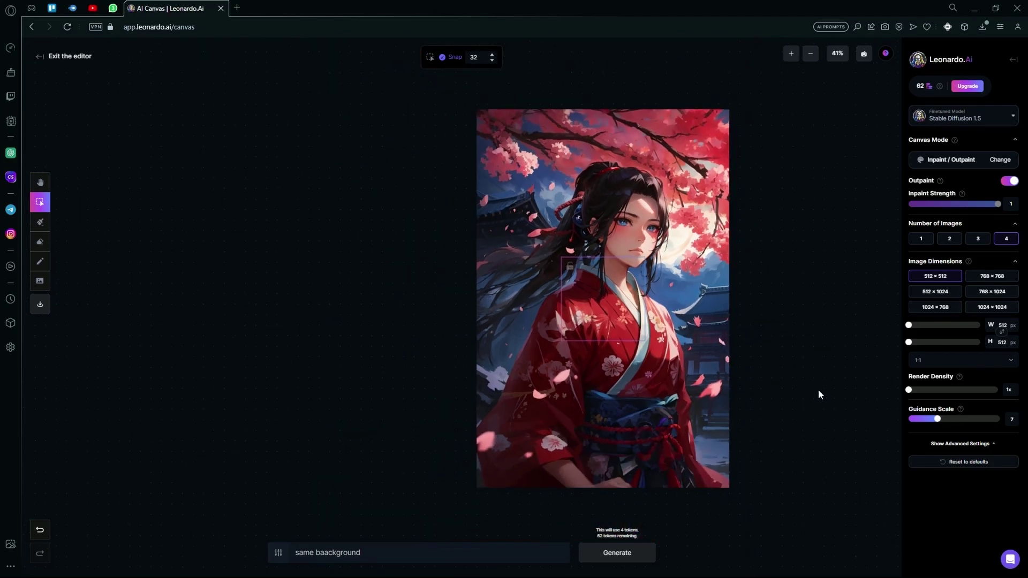
scroll(747, 384, "down", 3)
left_click_drag(618, 182, 532, 365)
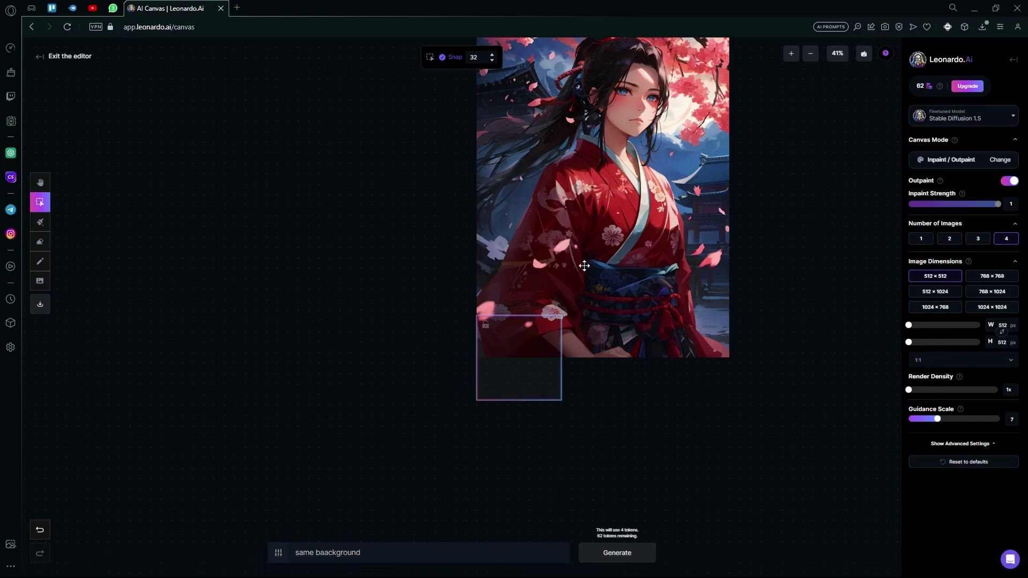
Step: Move the kimono image slightly down on the canvas with the Select tool and deselect it
left_click(40, 182)
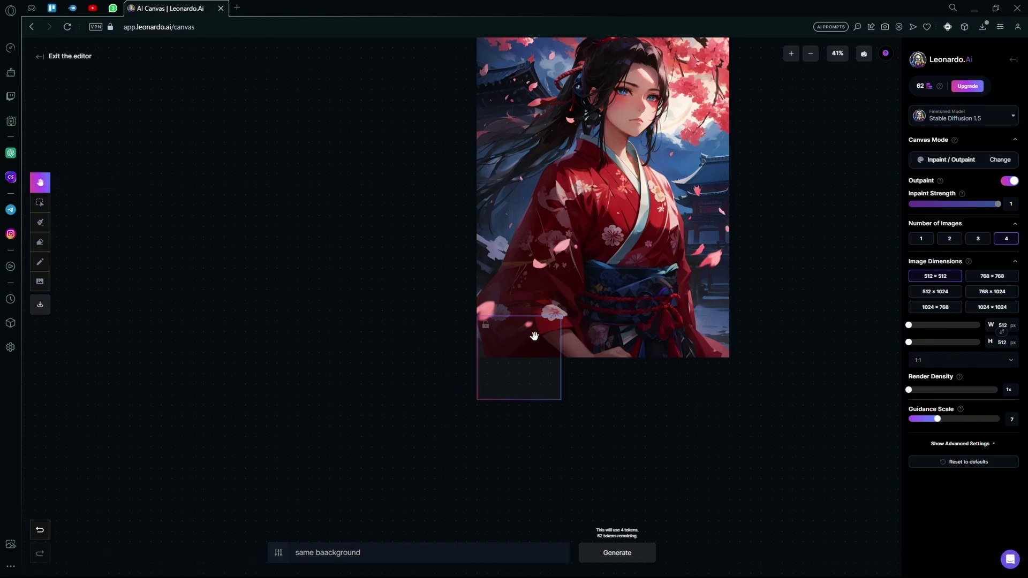
left_click_drag(533, 338, 380, 338)
left_click_drag(451, 298, 538, 342)
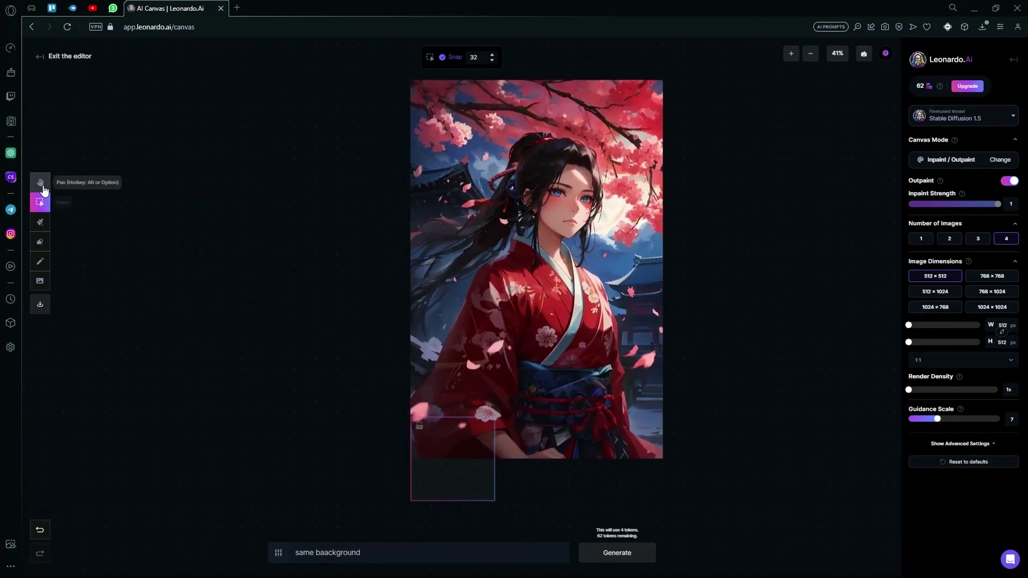
left_click(37, 202)
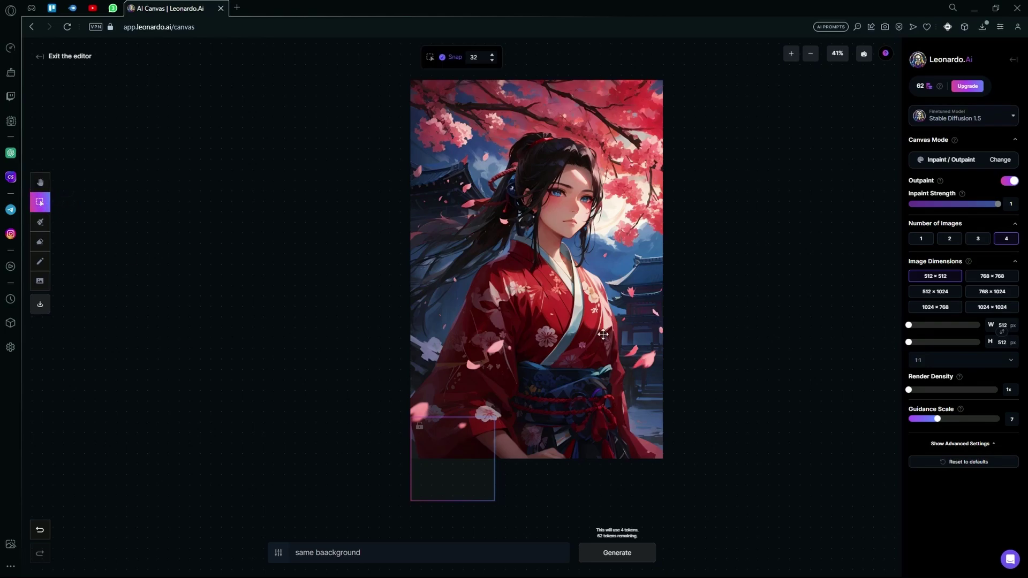
mouse_move(601, 329)
left_mouse_down()
mouse_move(576, 341)
mouse_move(641, 335)
mouse_move(551, 344)
mouse_move(602, 337)
left_mouse_up()
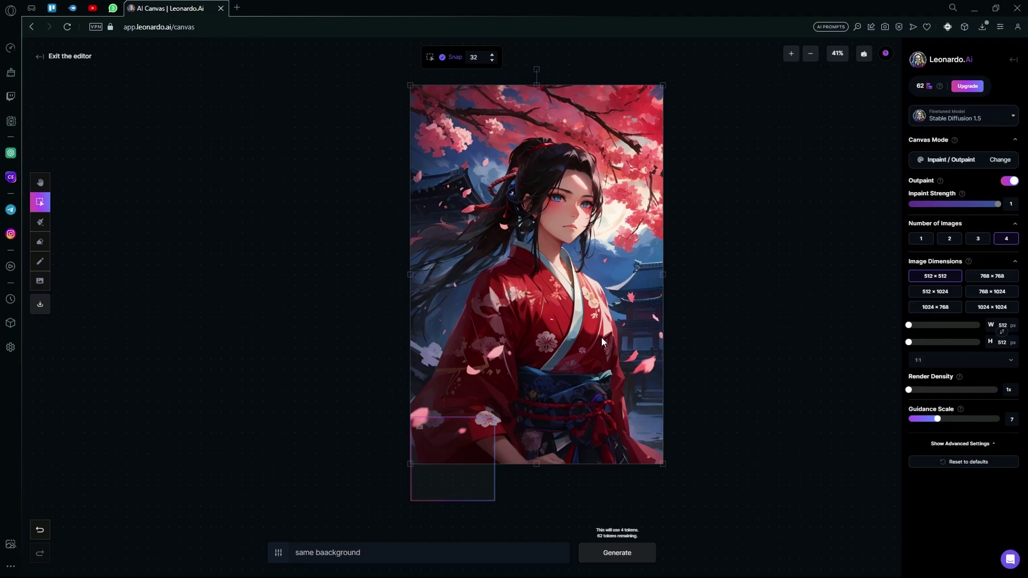
left_click(406, 525)
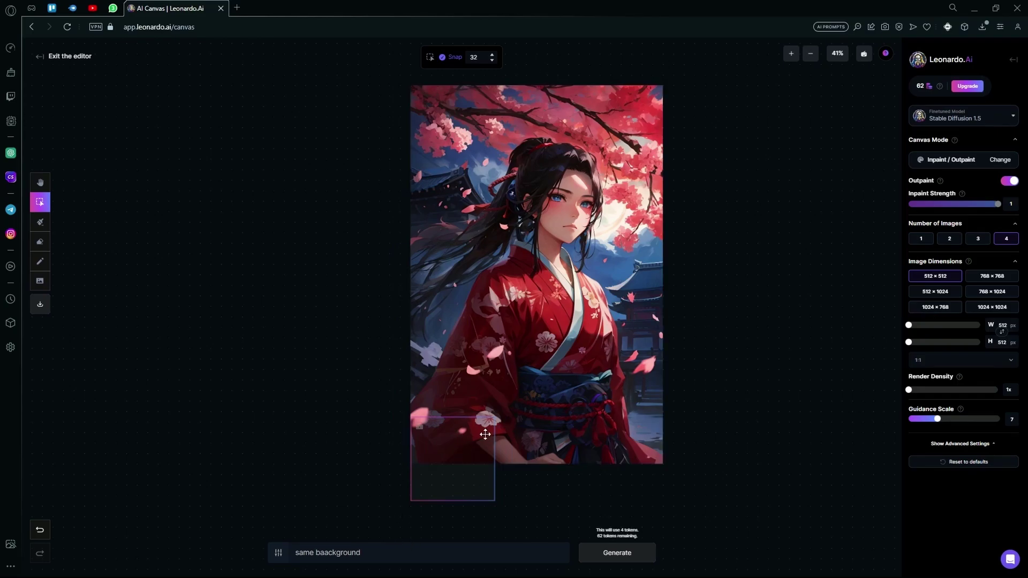
Step: Outpaint the framed lower-left area with the existing prompt, compare the variations and accept variation 1 of 4
left_click(611, 556)
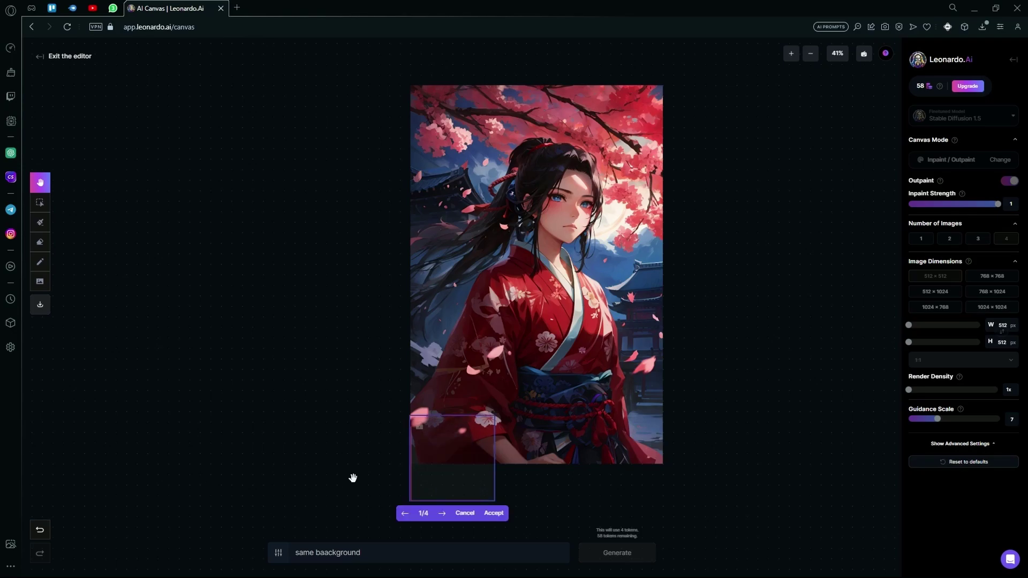
scroll(581, 458, "down", 1)
scroll(581, 458, "down", 1)
left_click(440, 485)
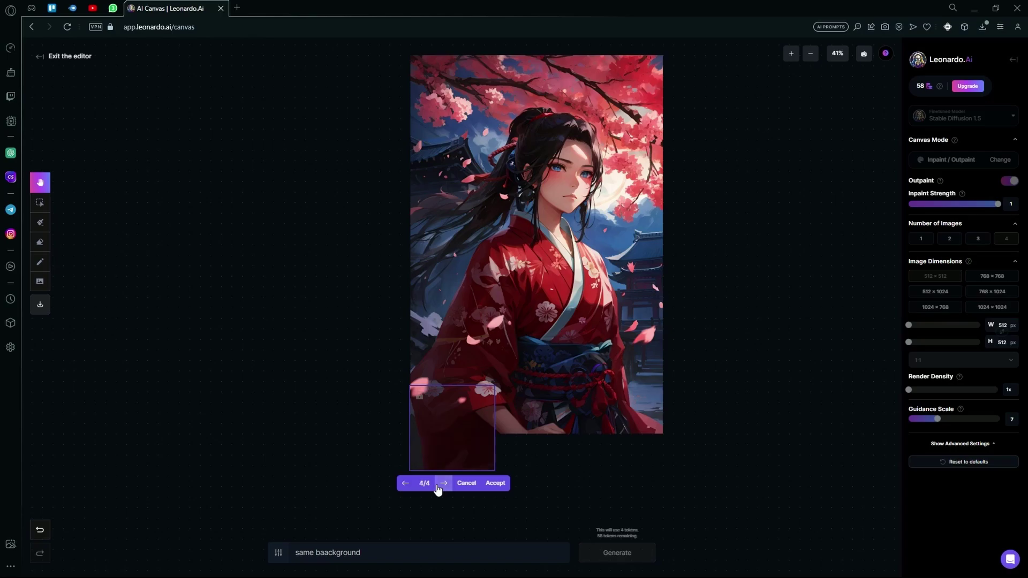
left_click(440, 485)
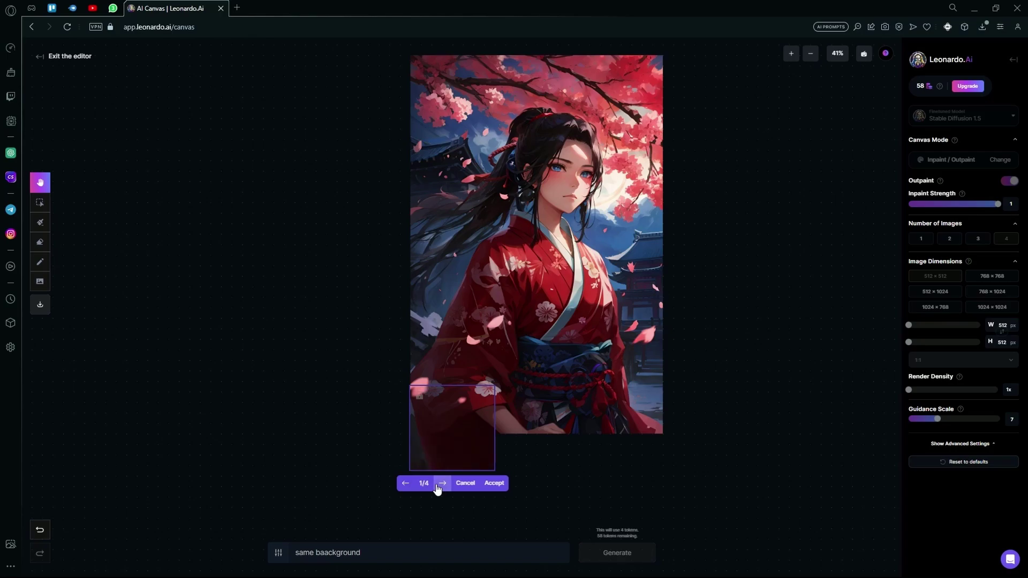
left_click(494, 484)
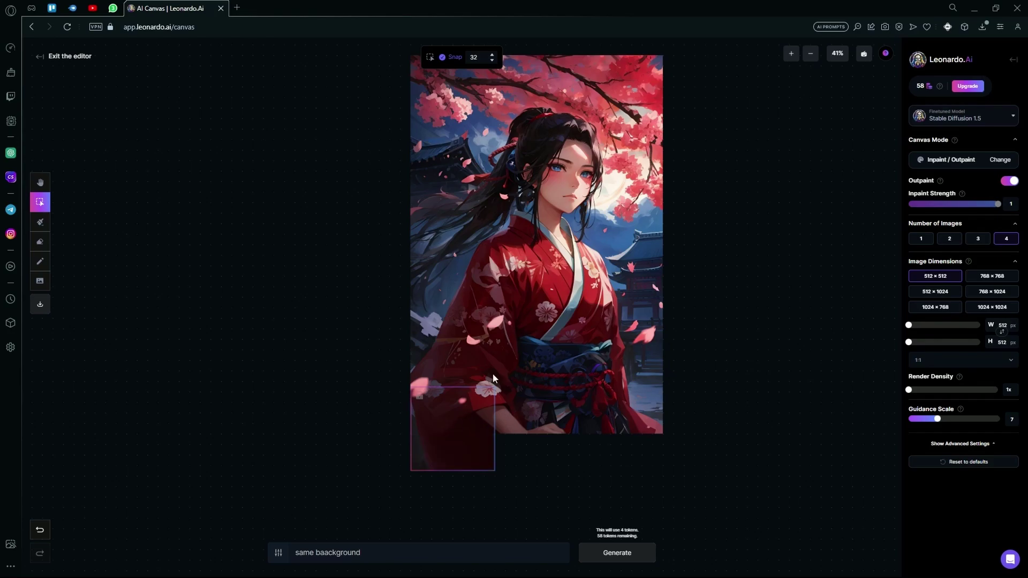
Step: Set the image dimensions to 1024 × 1024 and render density to 2x, and move the generation frame over the girl's cut-off hand
left_click(1007, 309)
scroll(606, 410, "down", 2)
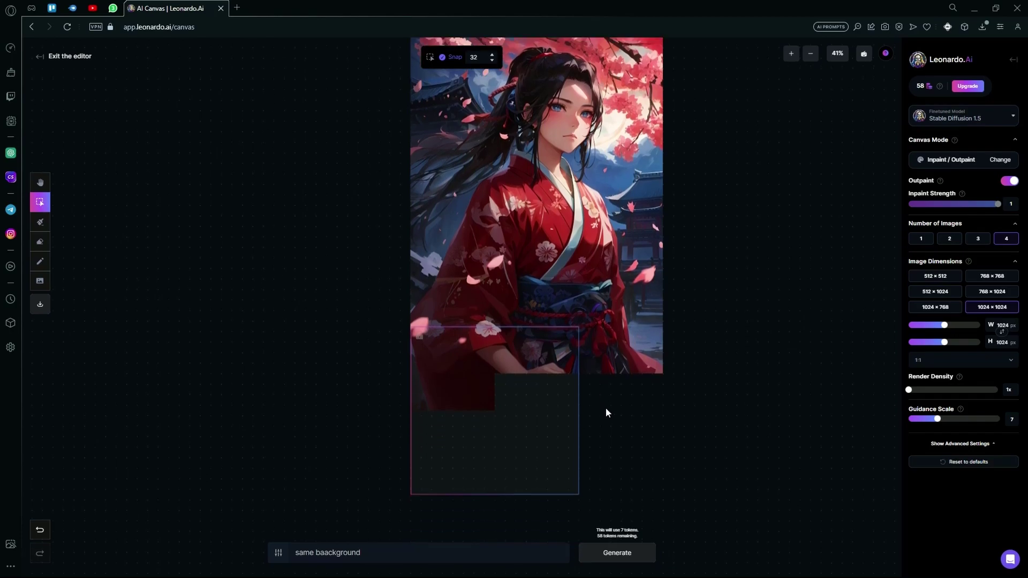
left_click_drag(913, 391, 945, 396)
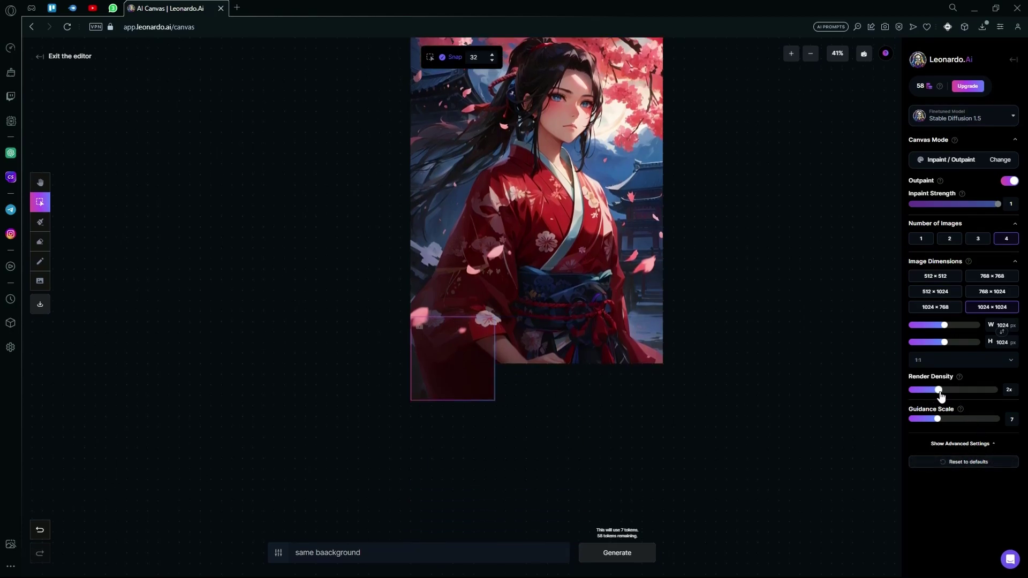
left_click_drag(457, 338, 535, 338)
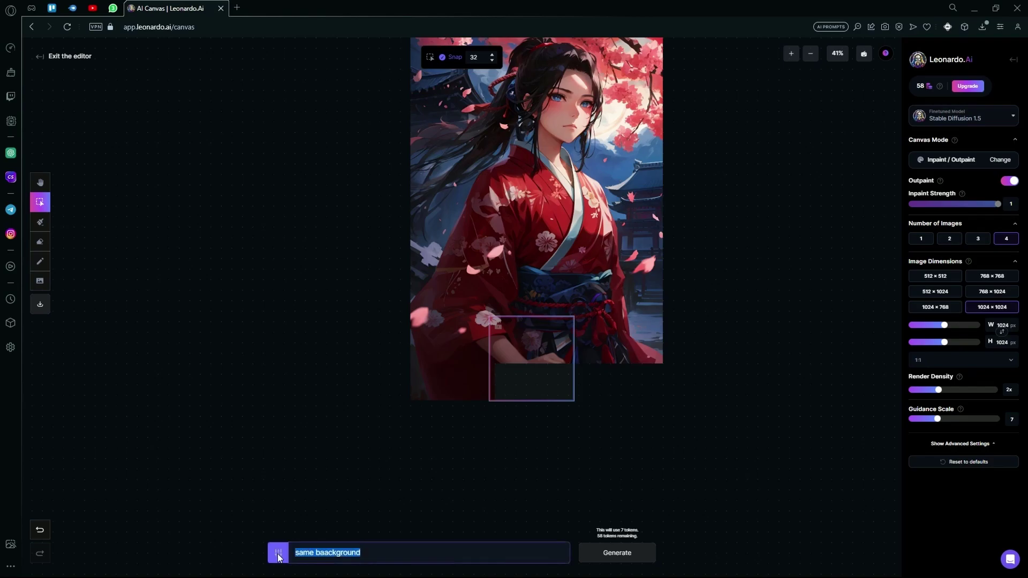
Step: Replace the prompt with "hand, black rings and jewelry" and generate the framed area
triple_click(401, 559)
type("H")
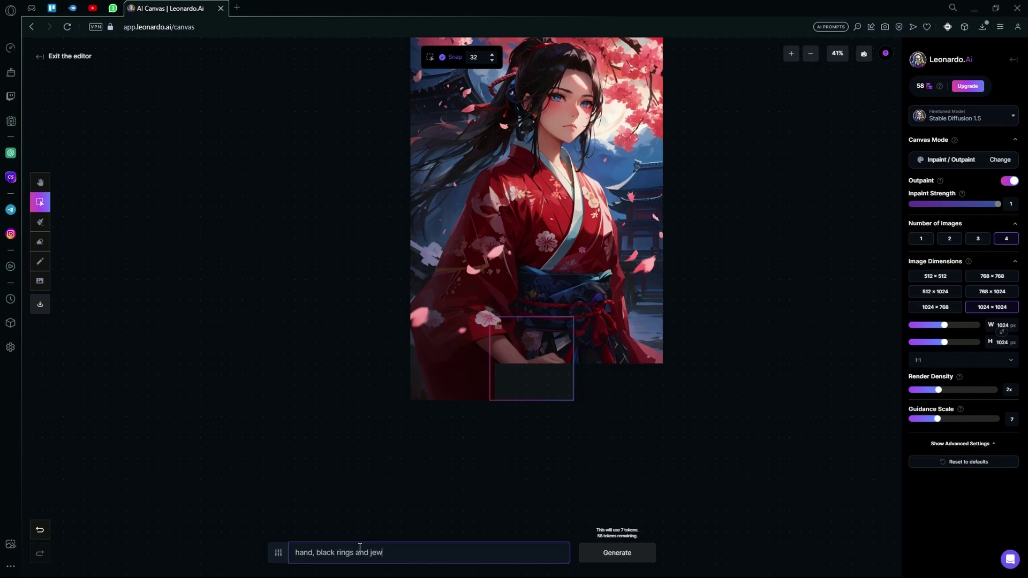
key("Return")
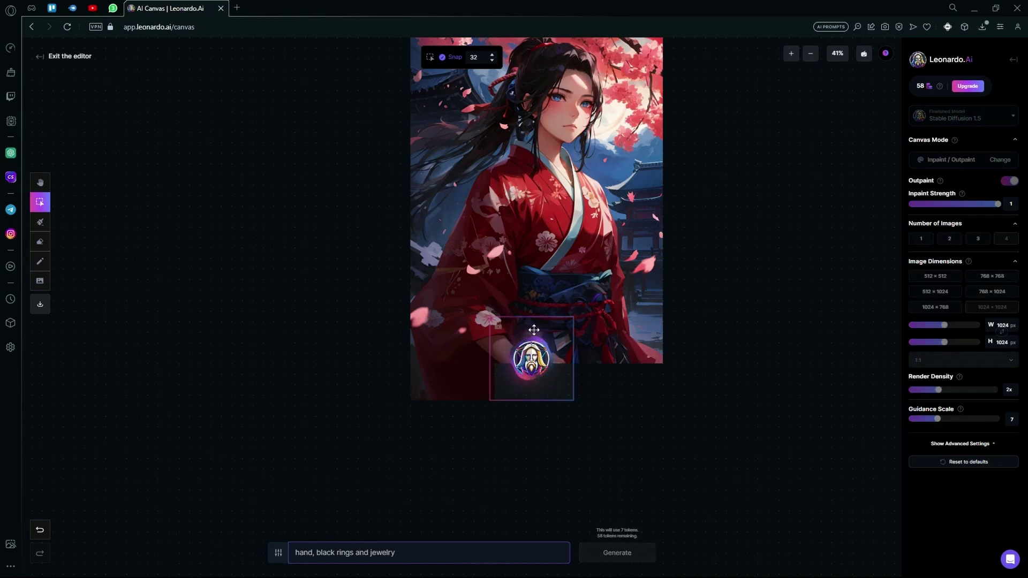
Step: View the negative prompt field while the hand variations are generating, and close it without entering text
key("h")
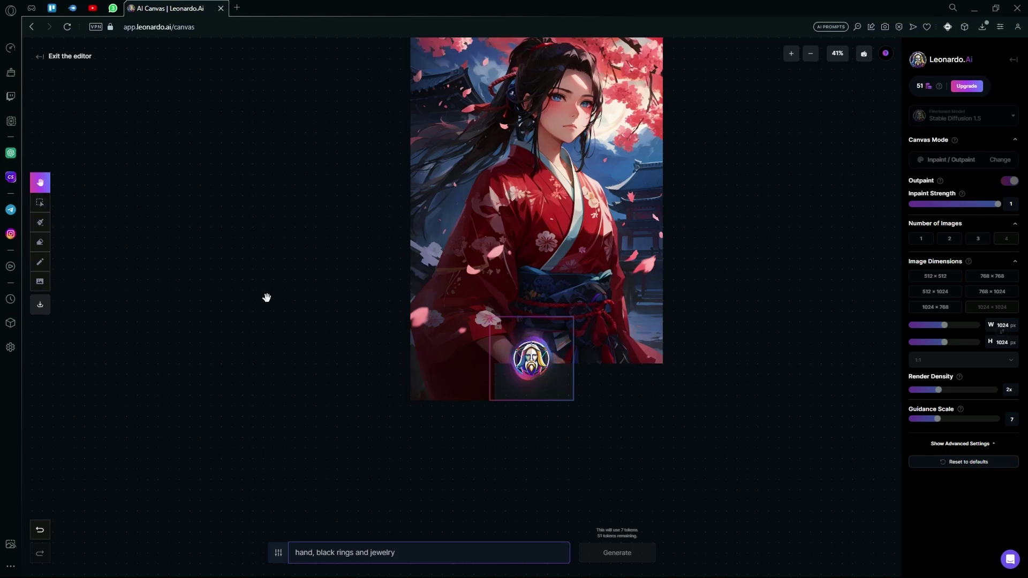
left_click_drag(700, 355, 705, 374)
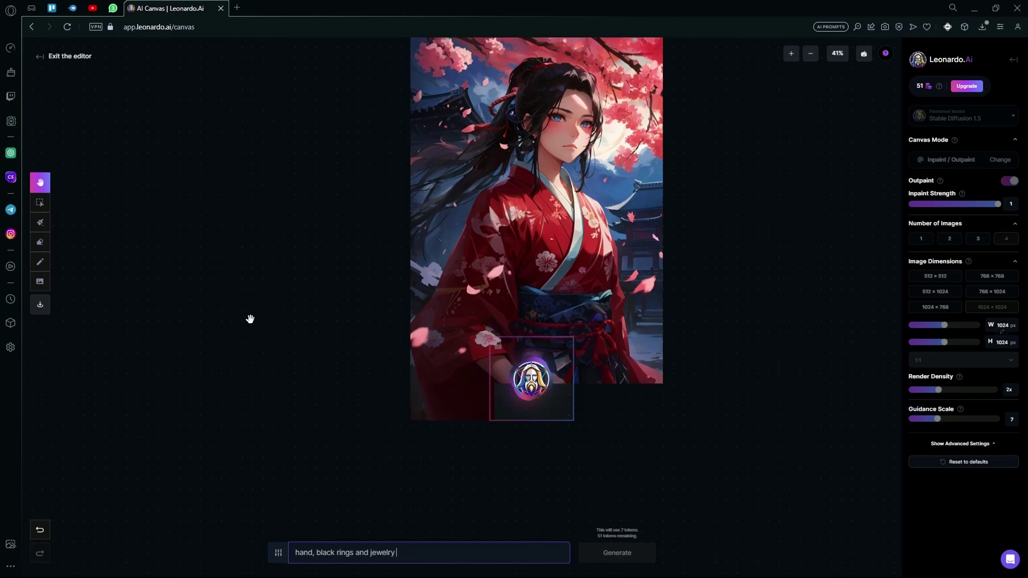
left_click(278, 555)
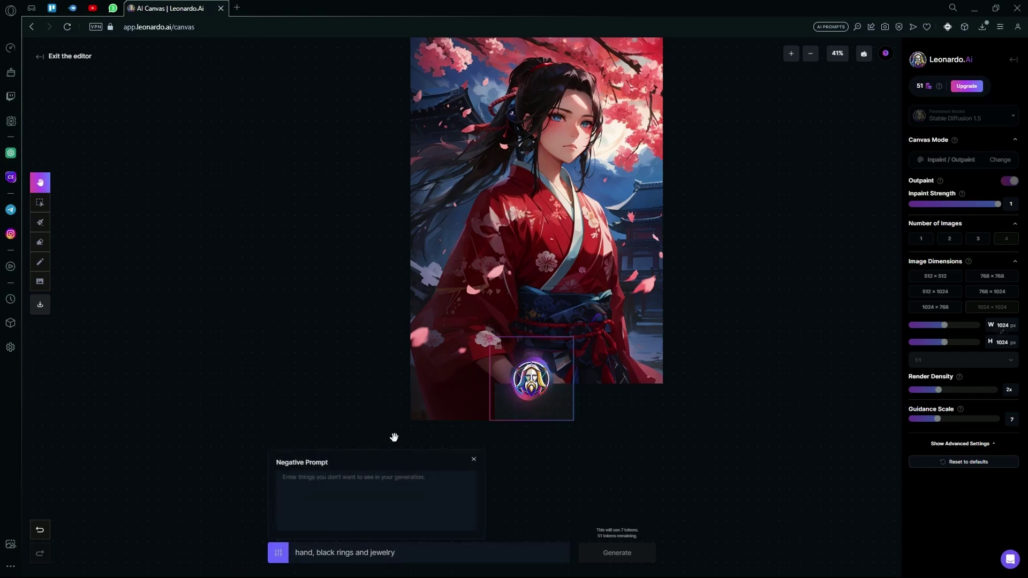
left_click(363, 499)
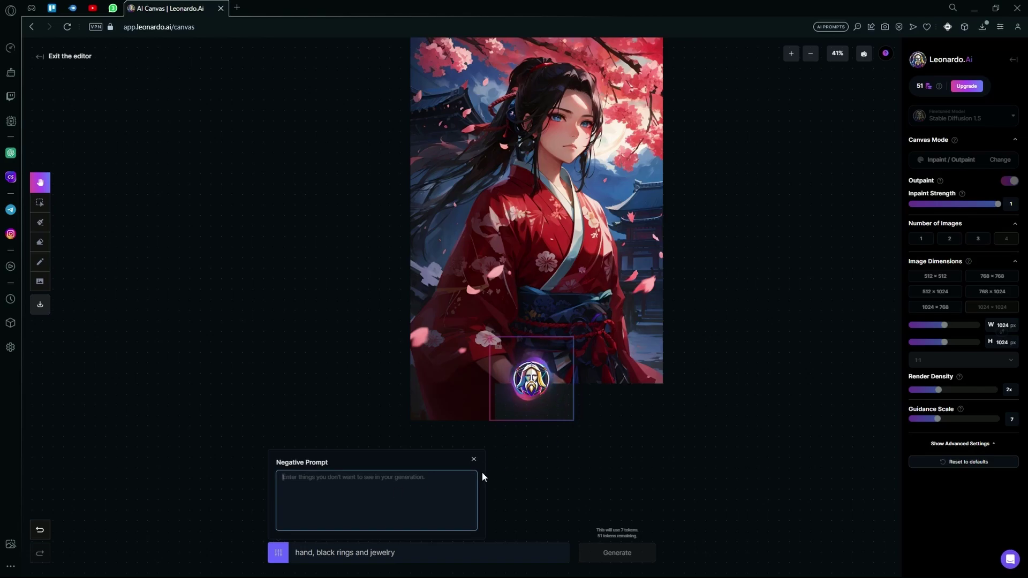
left_click(493, 456)
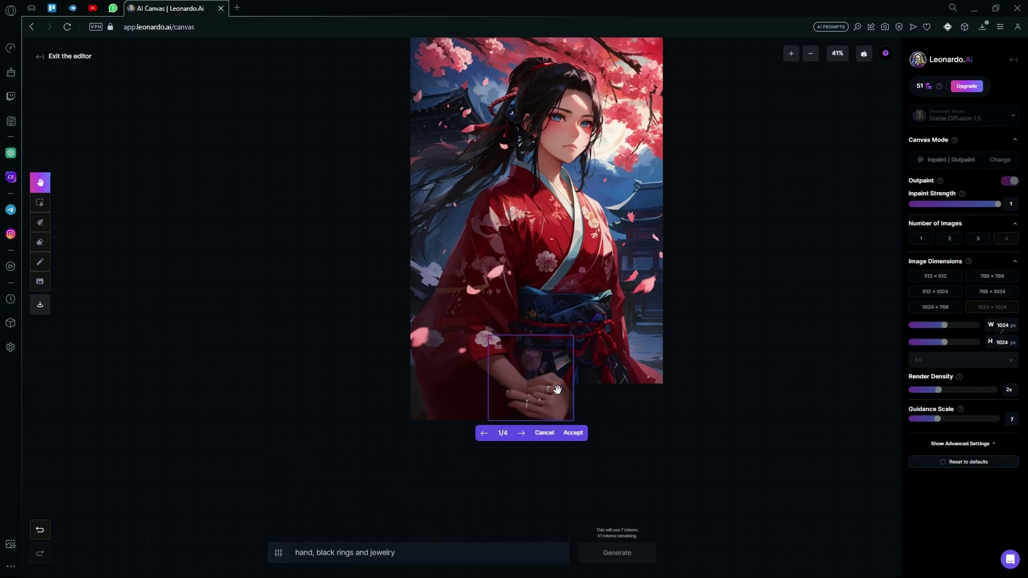
Step: Compare the four generated hand variations up close and discard them
scroll(552, 397, "up", 3)
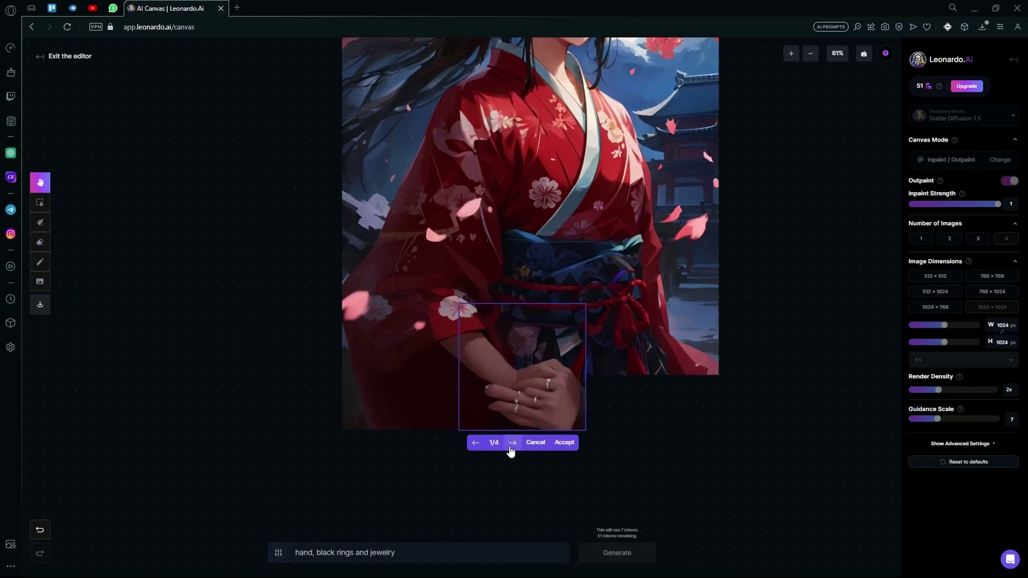
left_click(513, 444)
left_click(513, 444)
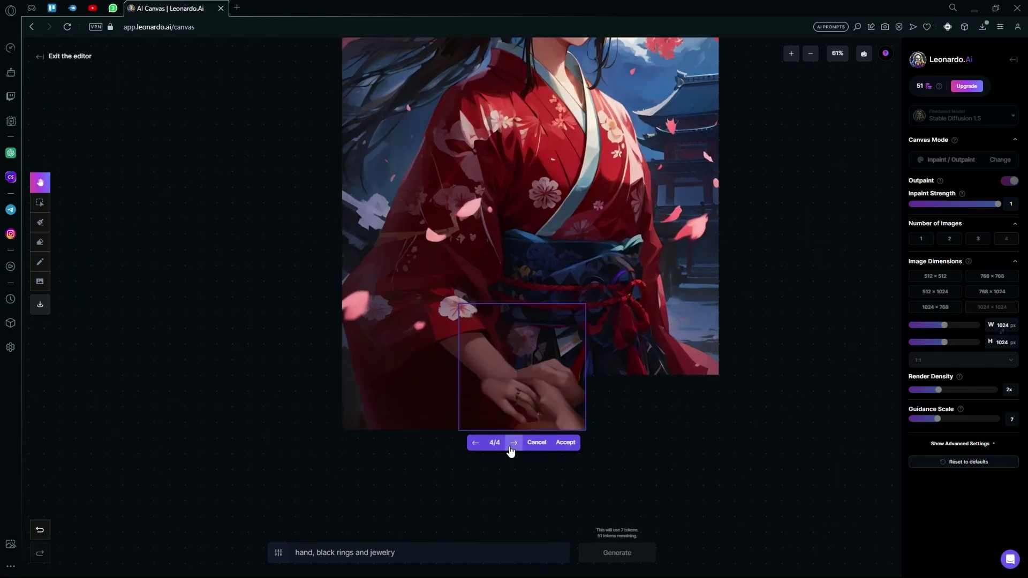
left_click(510, 447)
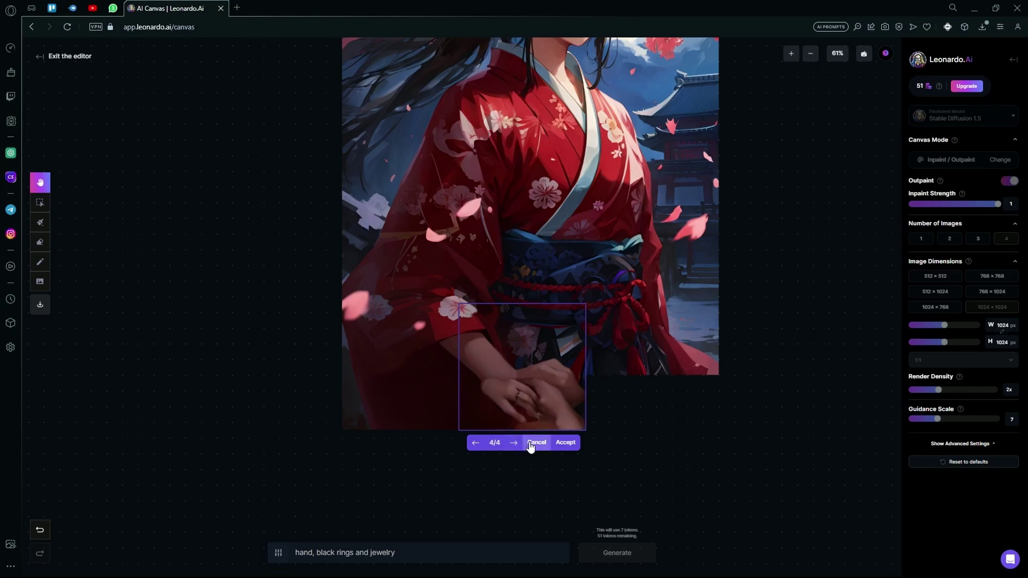
left_click(533, 444)
Step: Set the negative prompt to "crooked hands, more than 5 fingers, 6 fingers, 4 fingers, two hands, blurry hands, weird fingers, unnatural hands" and generate the area
left_click(279, 554)
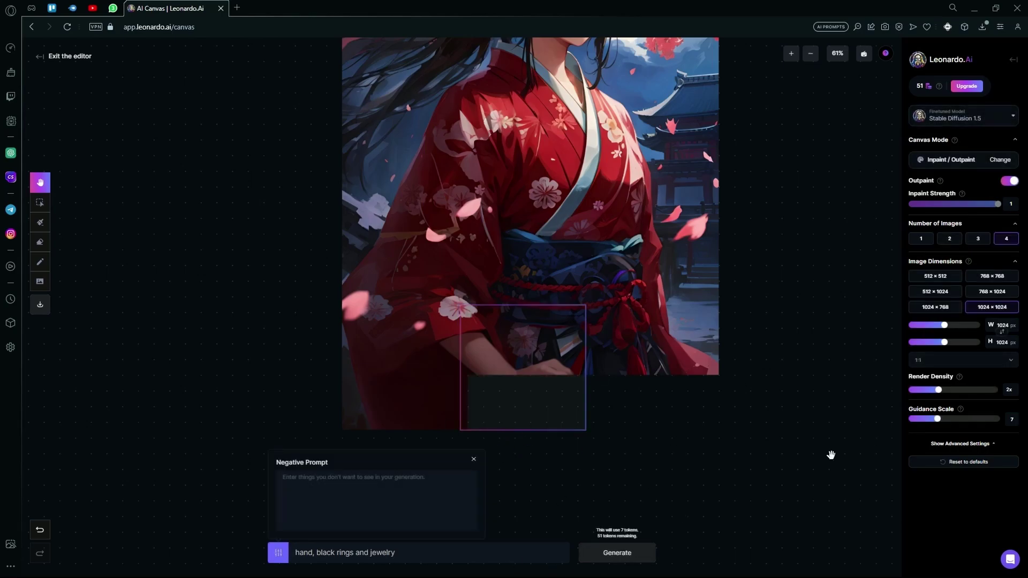
left_click(359, 490)
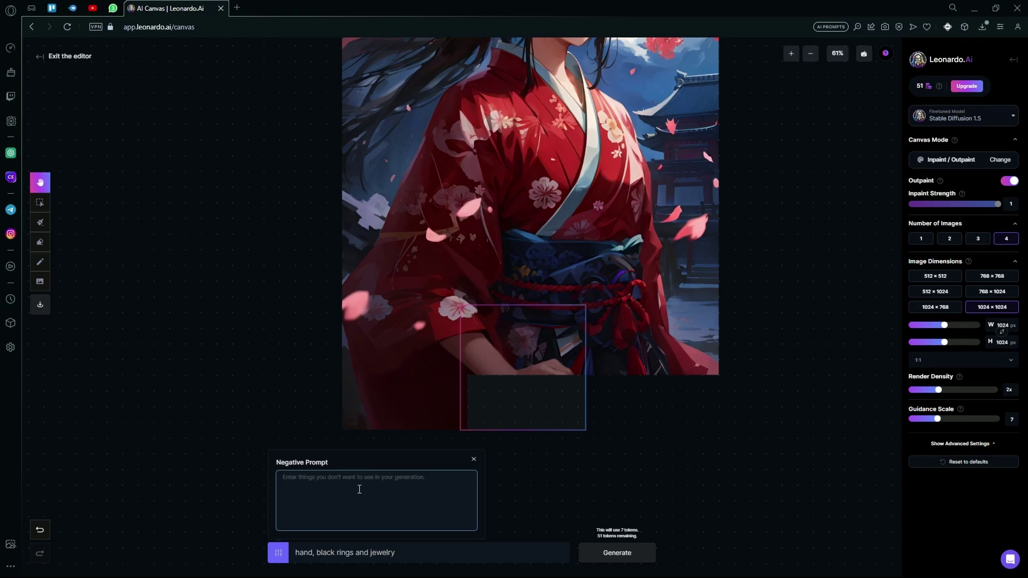
type("crooked ha")
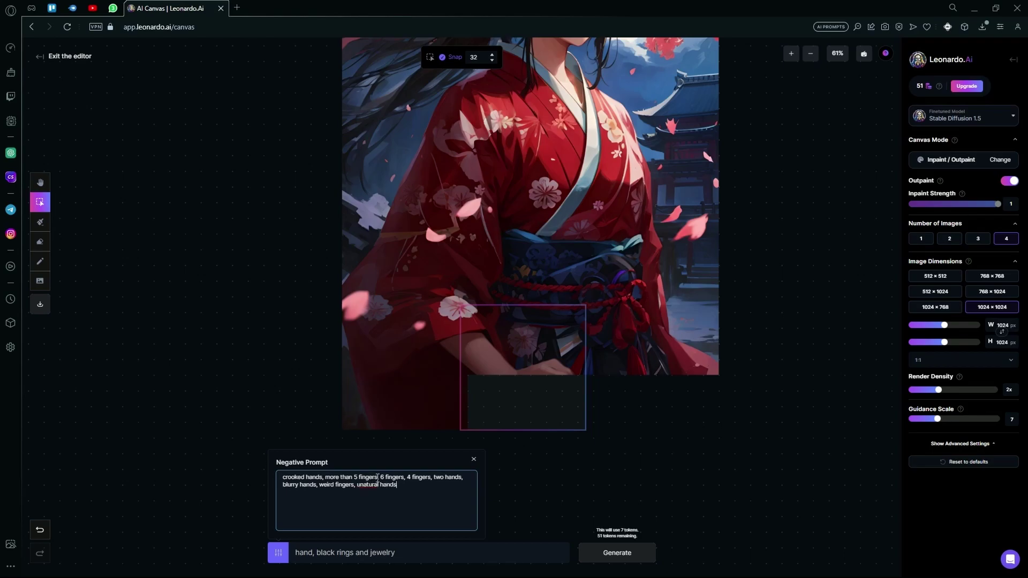
right_click(370, 483)
left_click(399, 324)
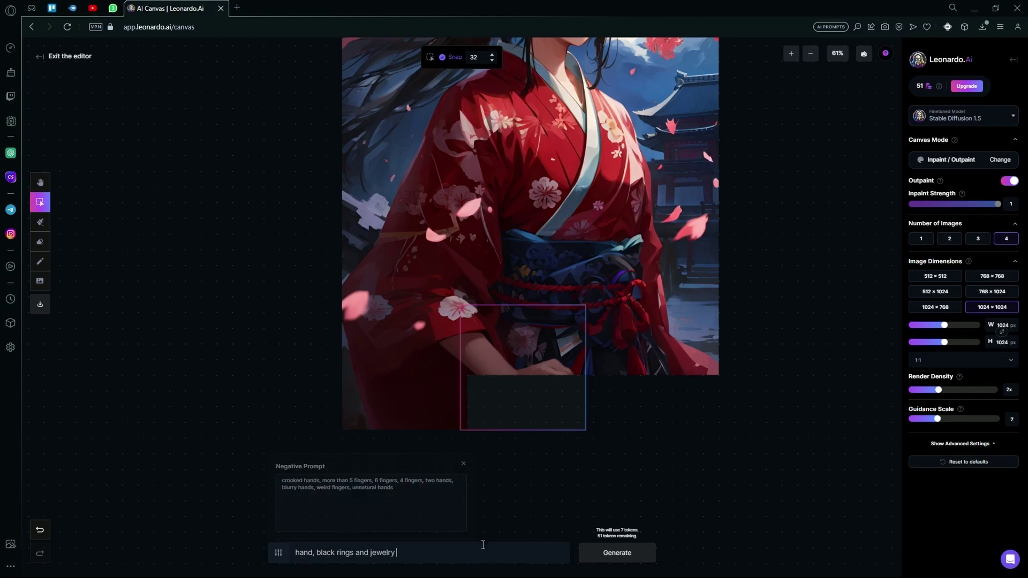
left_click(608, 556)
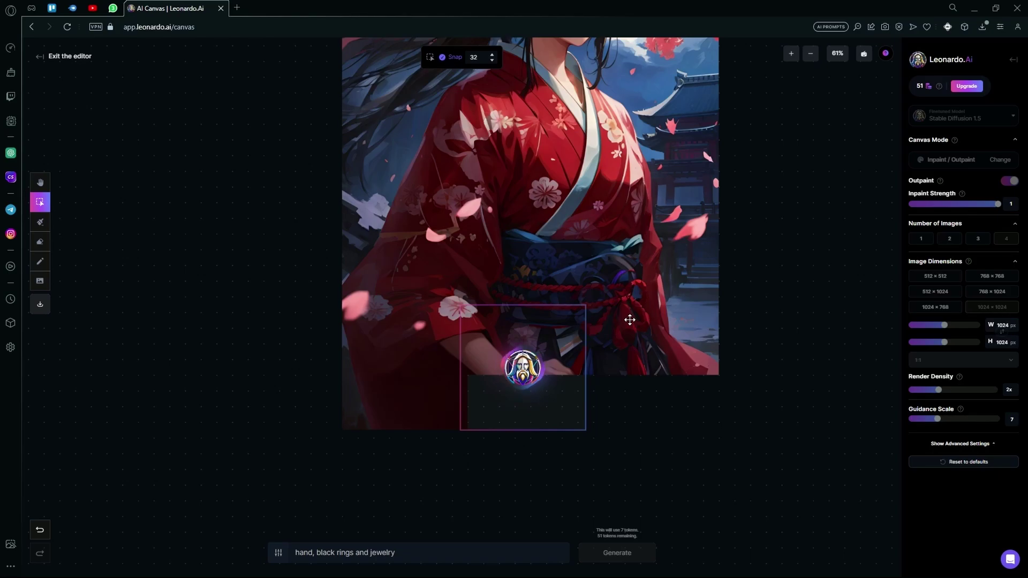
Step: Look through the hand variations generated with the negative prompt and discard them
key("h")
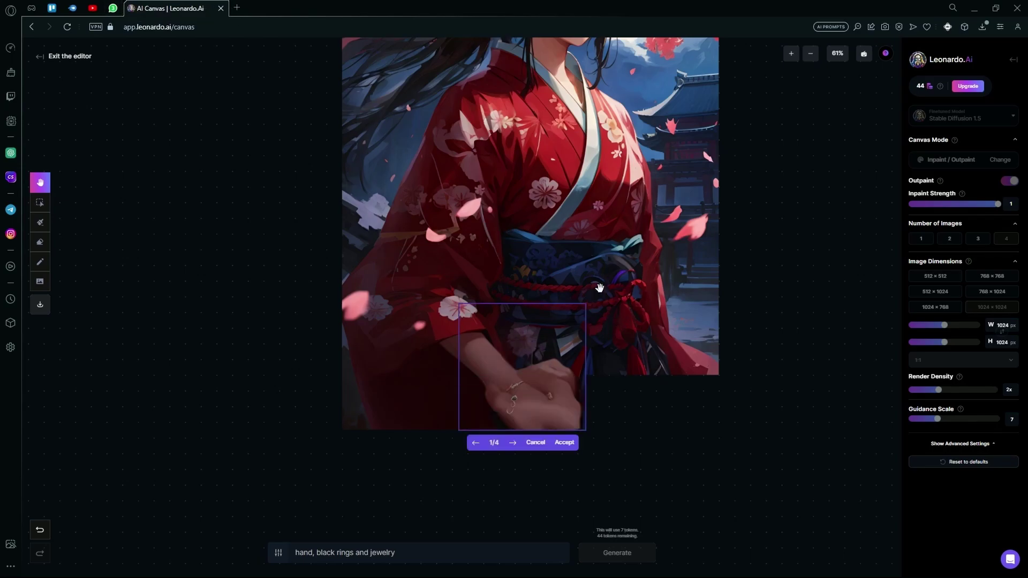
left_click(513, 444)
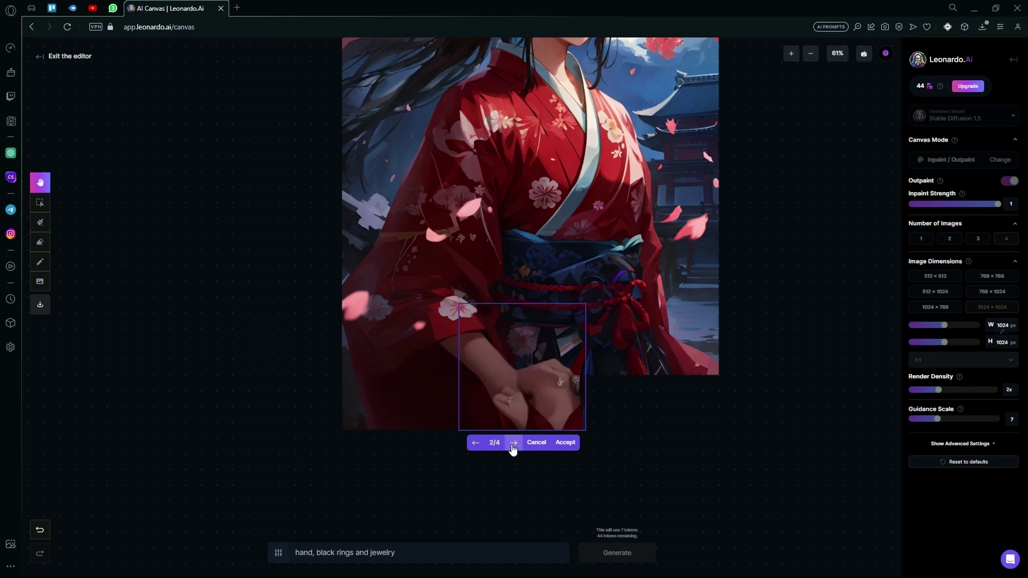
left_click(514, 444)
left_click(536, 443)
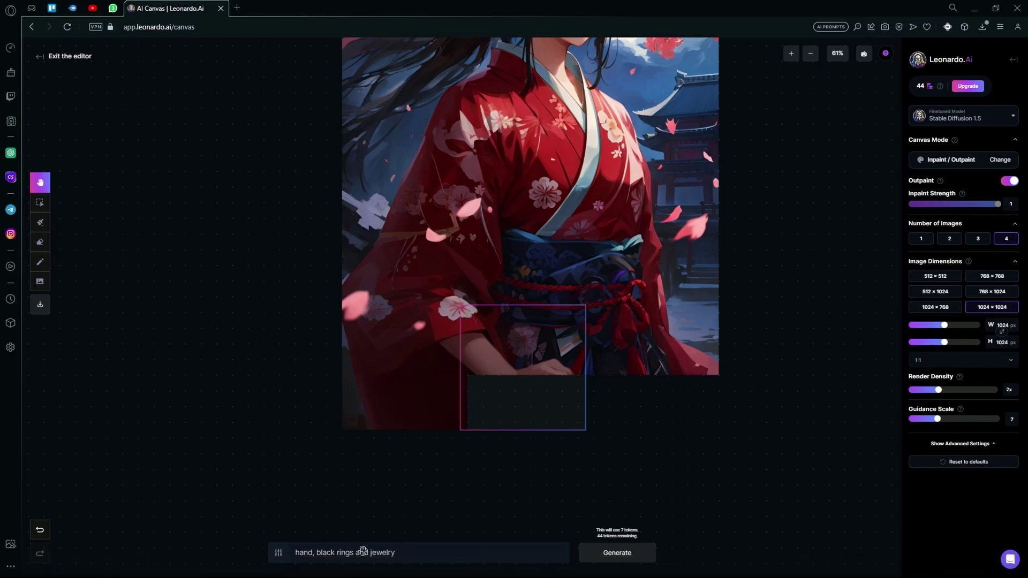
Step: Replace the prompt with "same background" and generate the area around the cut-off hand again
left_click(334, 552)
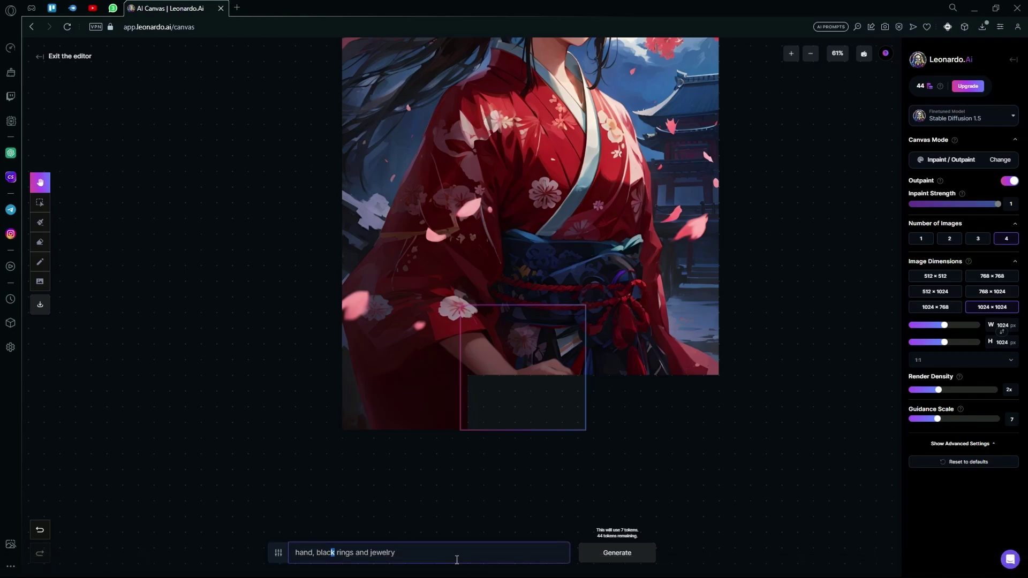
left_click_drag(452, 557, 248, 553)
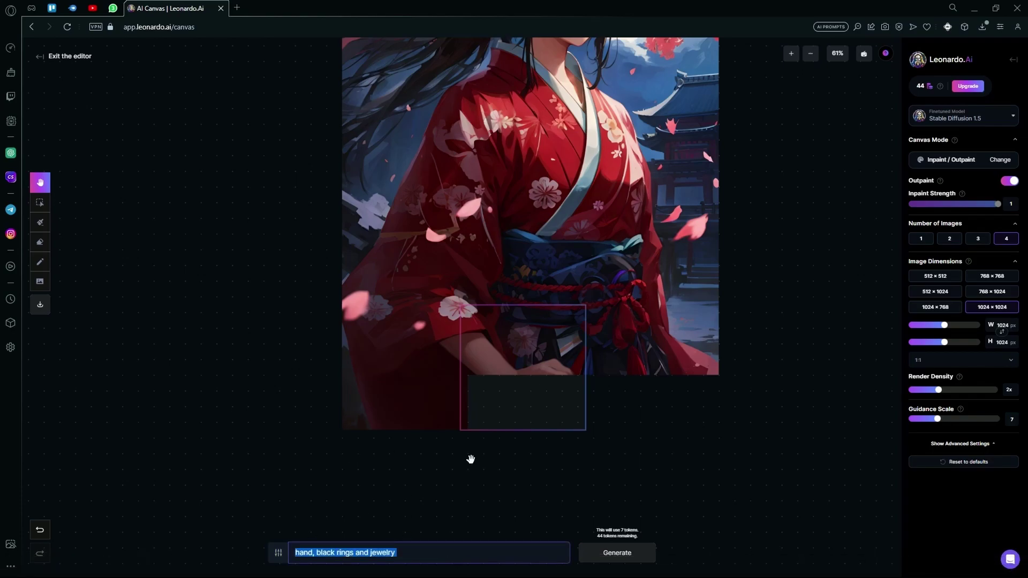
type("same ")
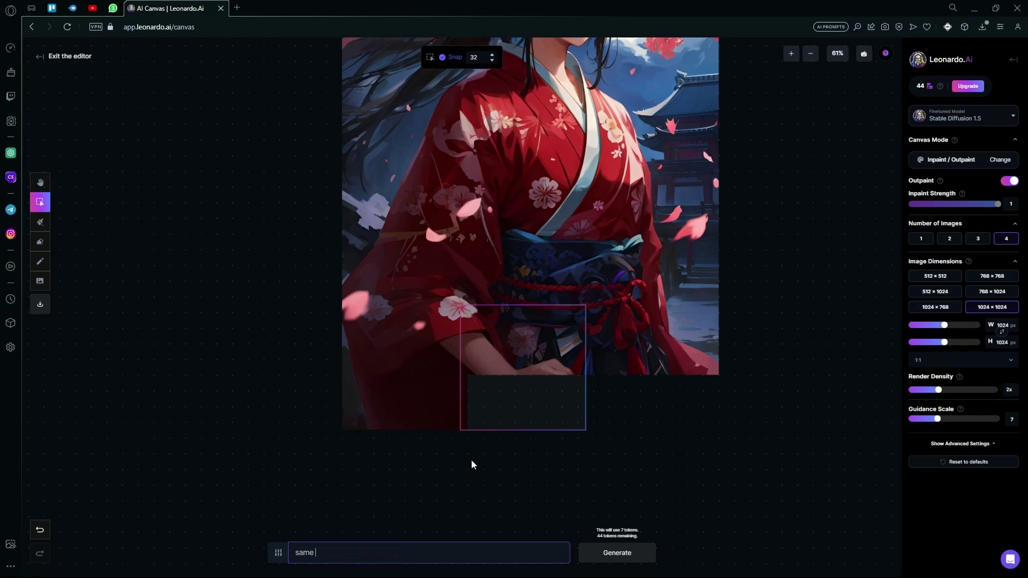
type("background")
key("Return")
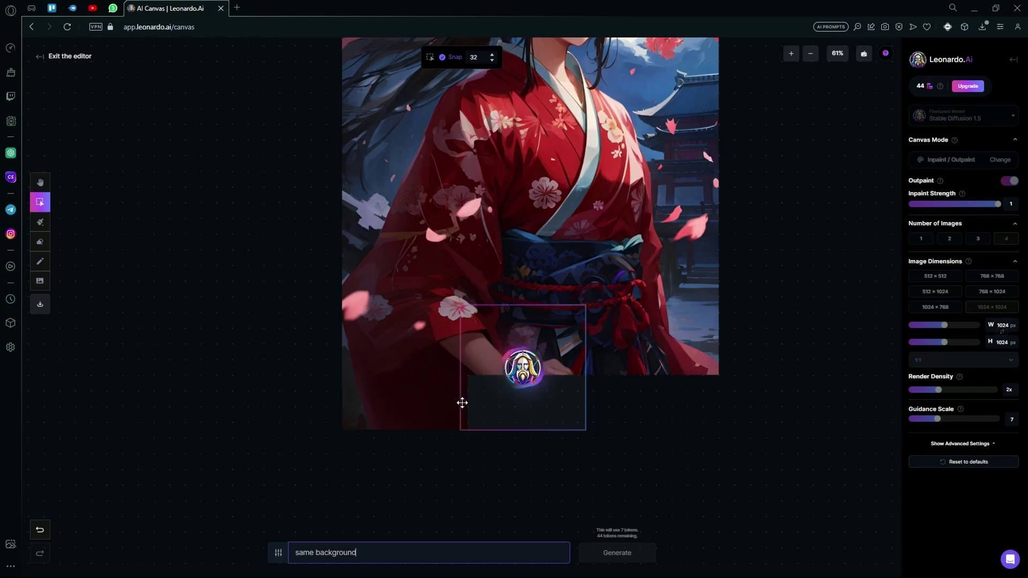
Step: Look through the "same background" variations of the hand area and accept the first one
key("h")
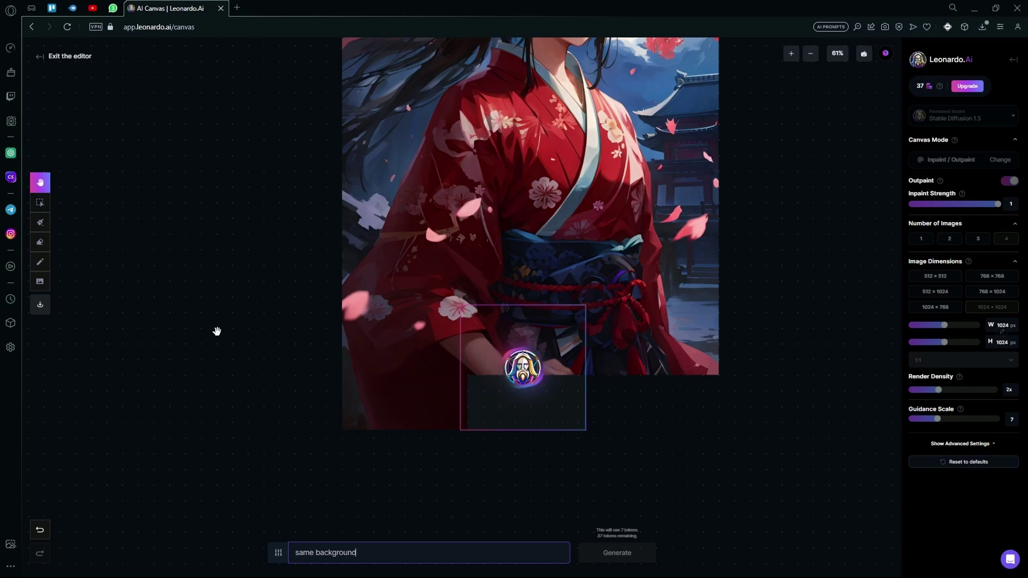
left_click(514, 493)
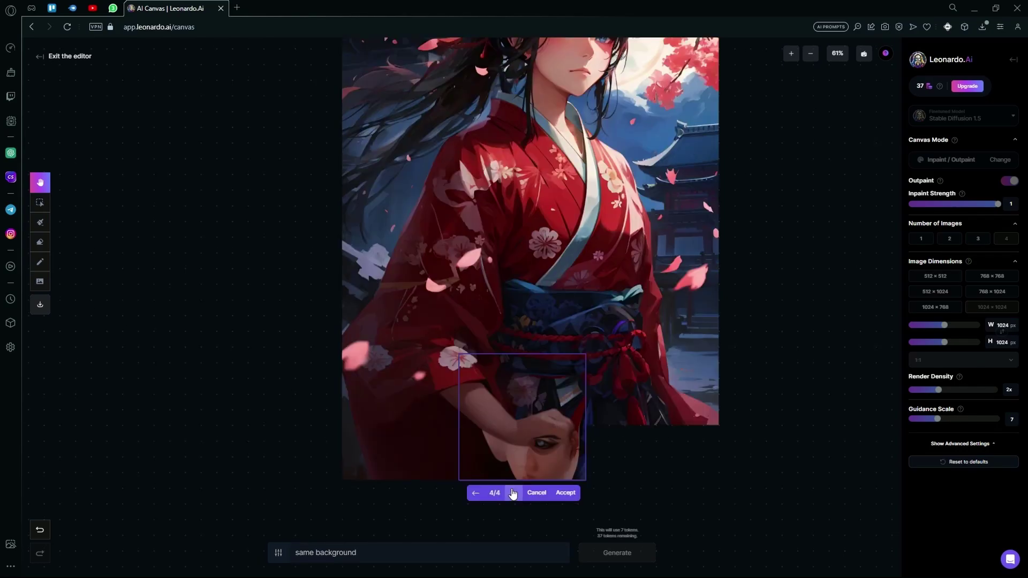
left_click(514, 493)
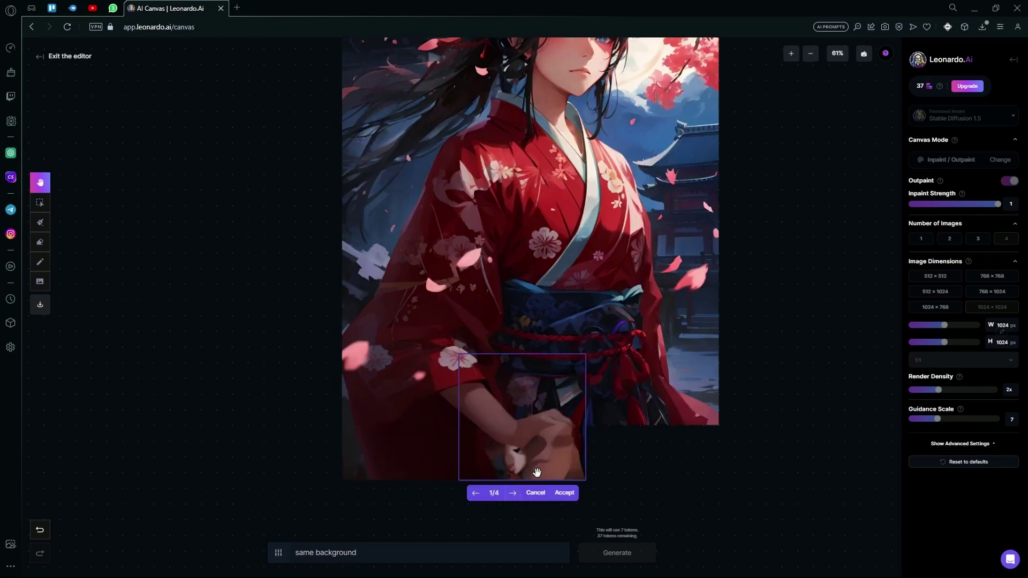
left_click(563, 493)
Step: Move the generation frame over the gap beside the hand, overlapping its edge, then generate and accept the first variation
left_click_drag(570, 399, 690, 419)
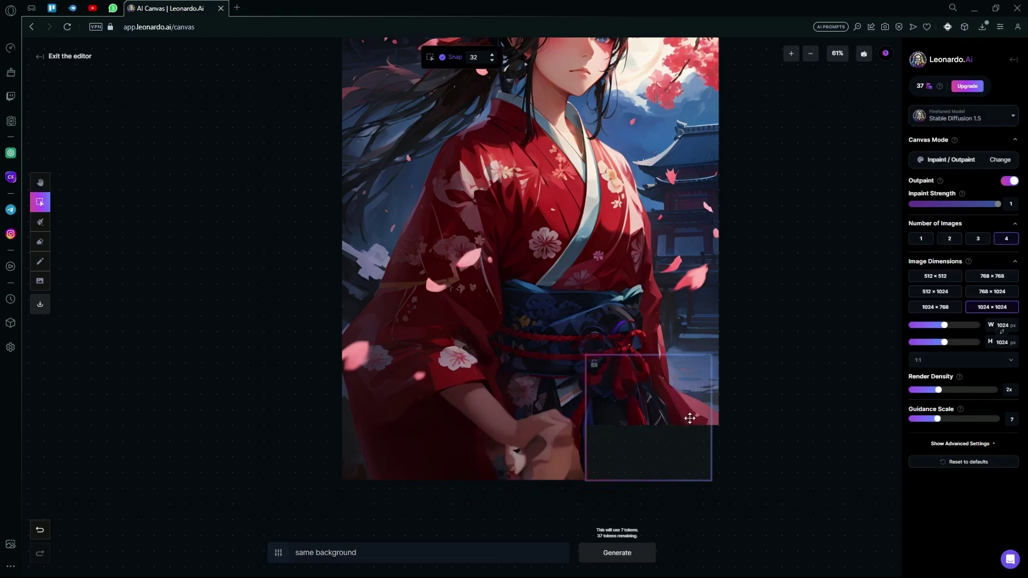
left_click_drag(640, 454, 609, 448)
left_click(615, 551)
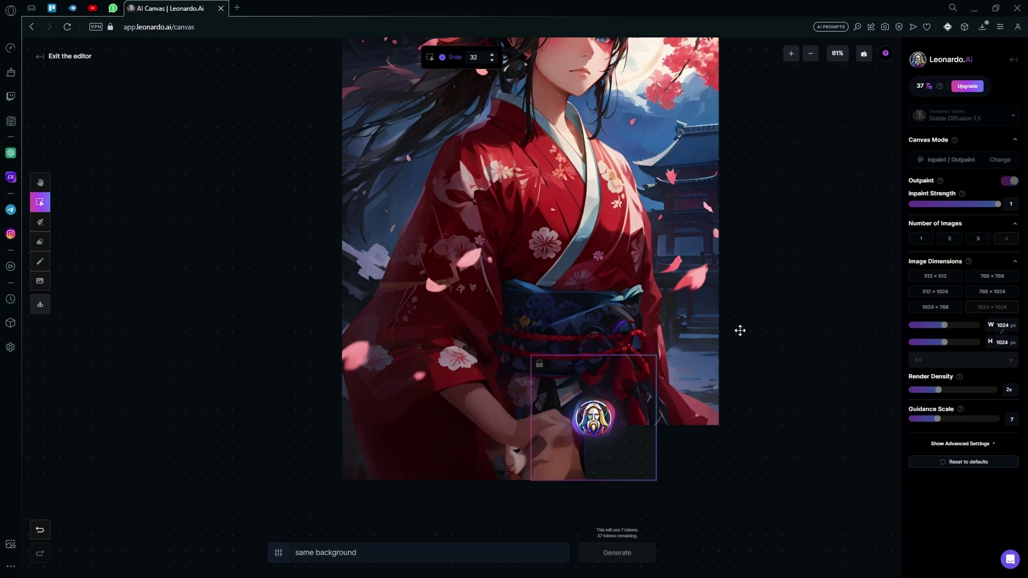
scroll(655, 358, "up", 2)
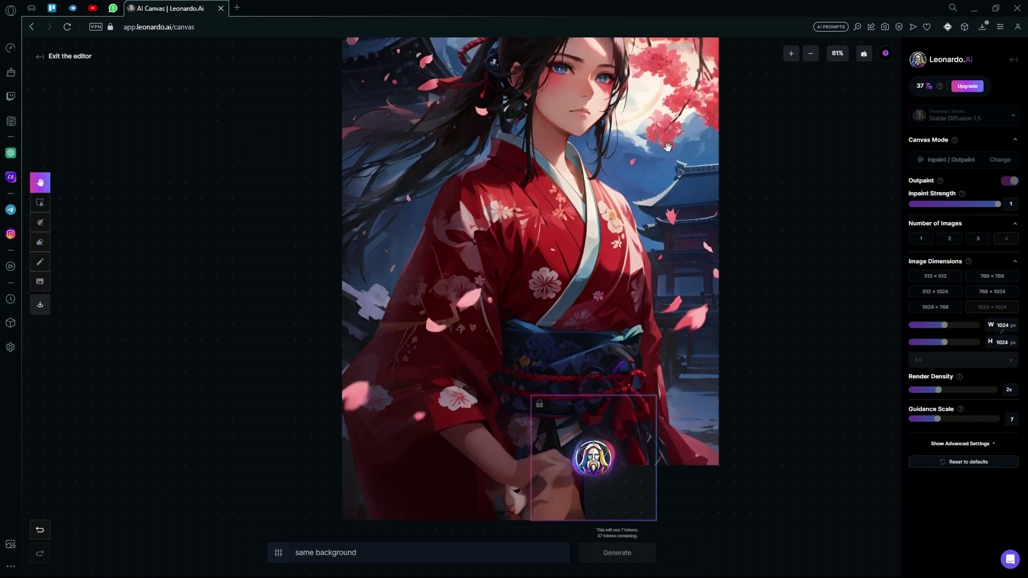
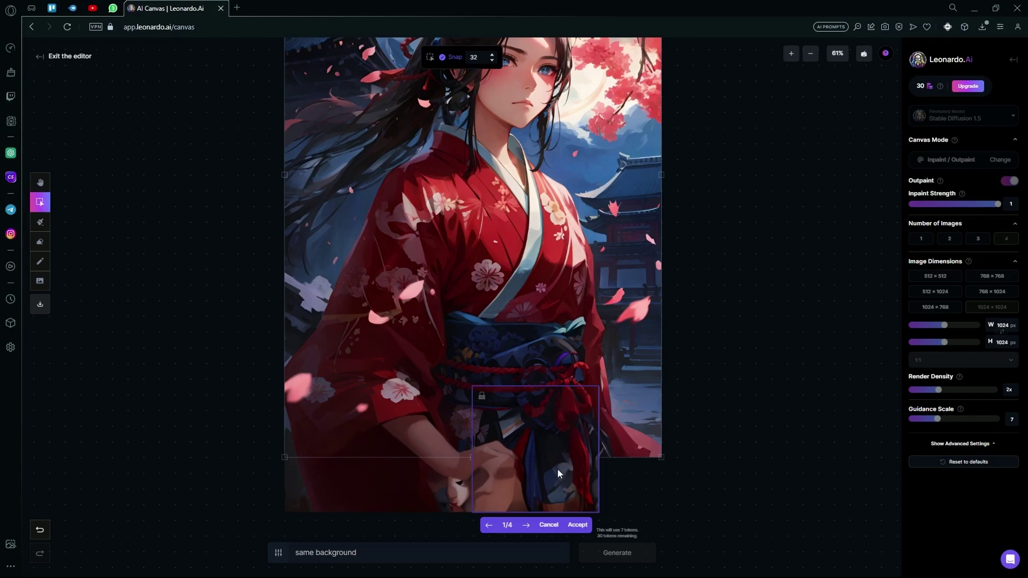
left_click(577, 525)
Step: Outpaint the remaining gap in the image's lower-right corner with the same prompt and accept the first variation
left_click_drag(578, 464, 643, 468)
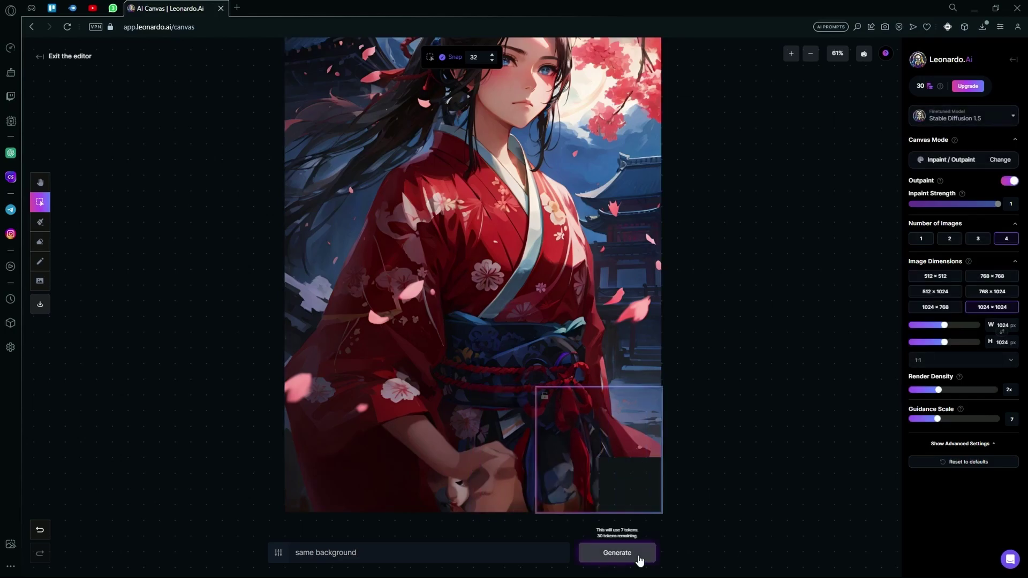
left_click(615, 557)
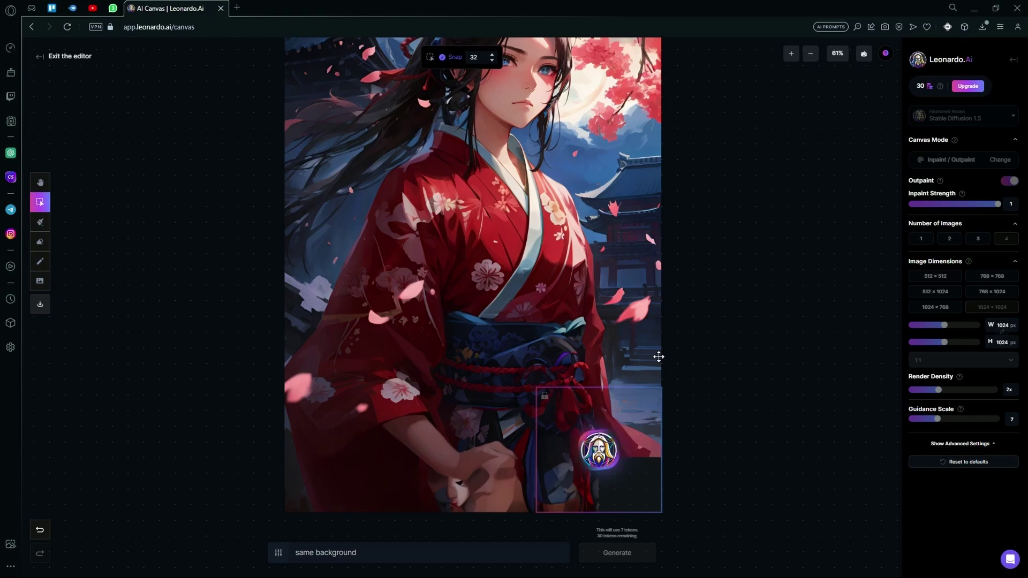
key("h")
scroll(612, 373, "up", 3)
scroll(612, 372, "down", 2)
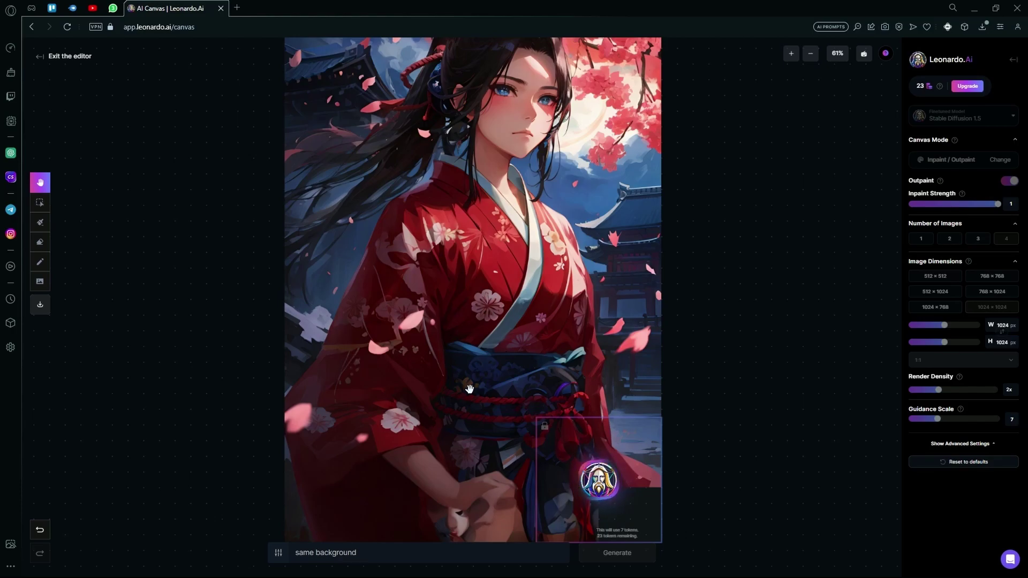
scroll(443, 335, "down", 1)
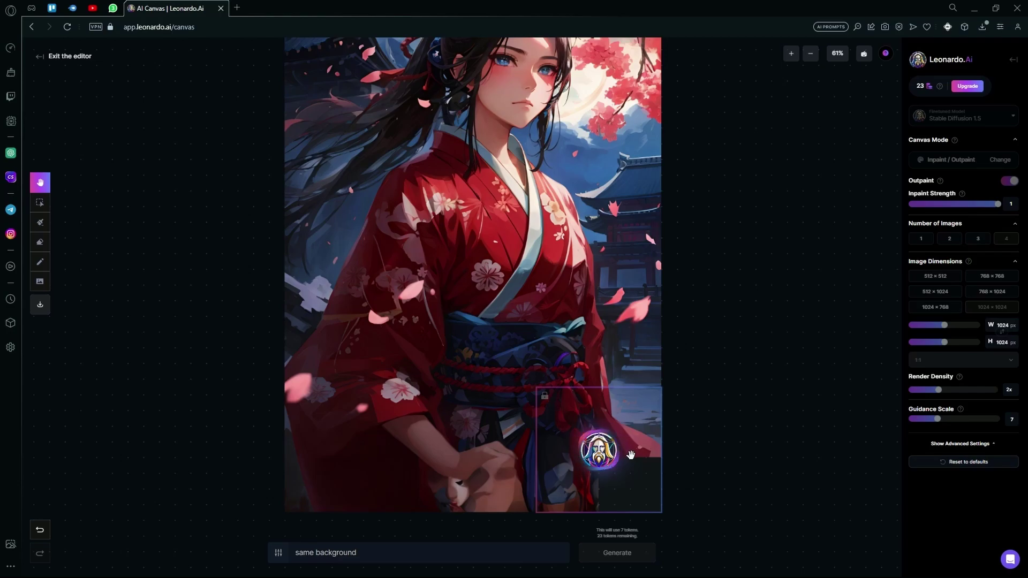
scroll(631, 455, "up", 1)
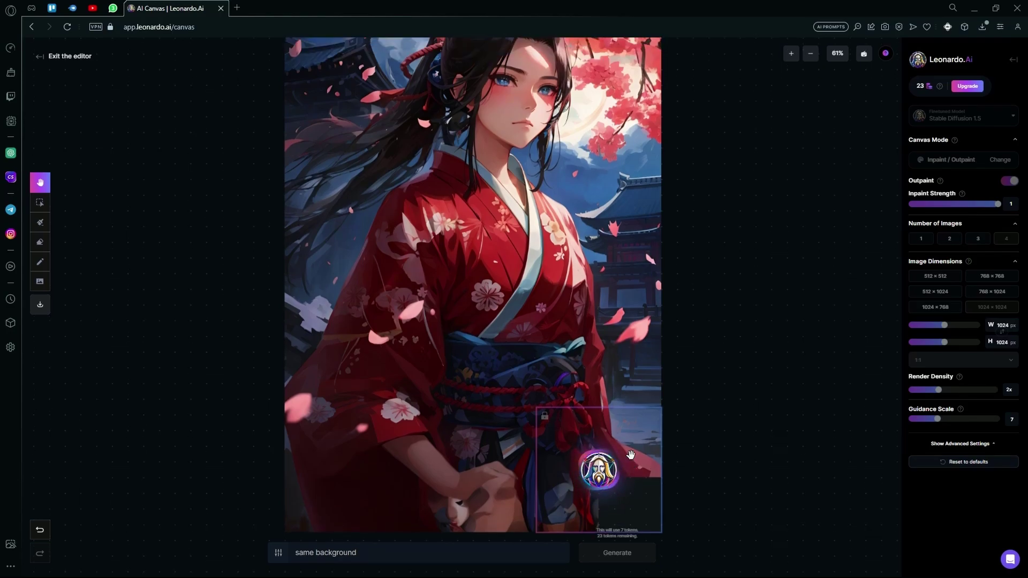
scroll(631, 455, "up", 1)
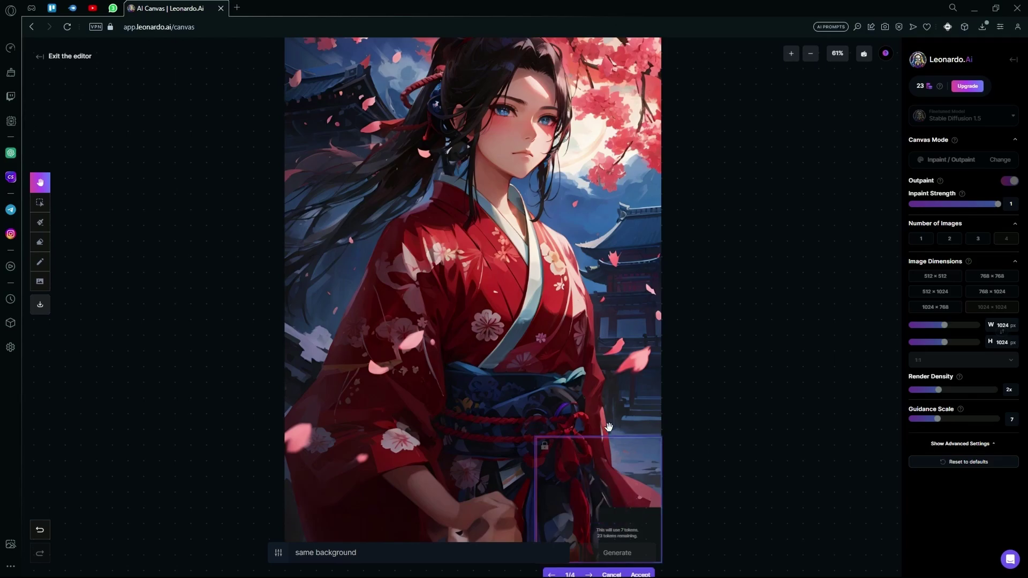
scroll(441, 389, "down", 2)
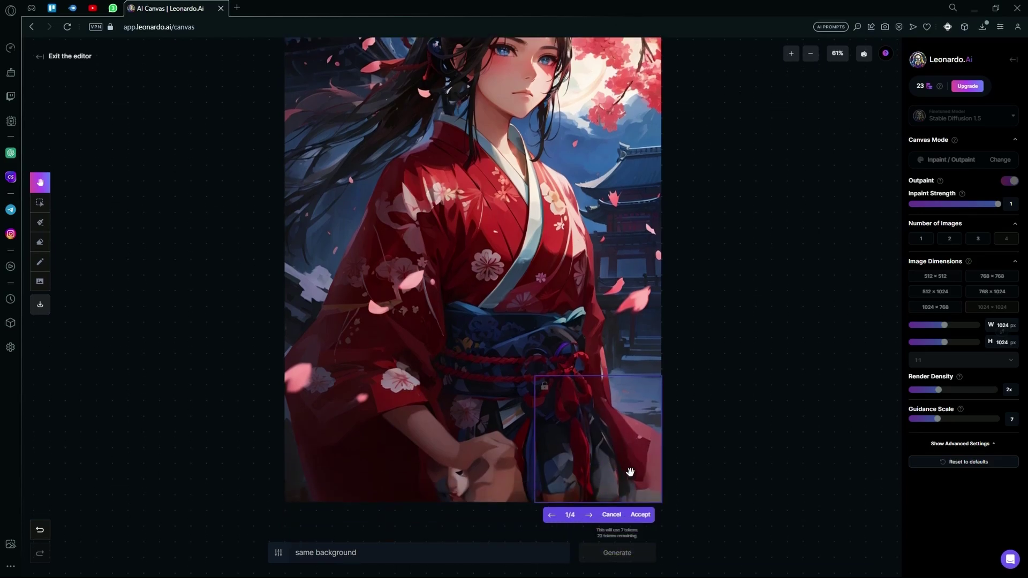
scroll(610, 453, "down", 1)
left_click(641, 506)
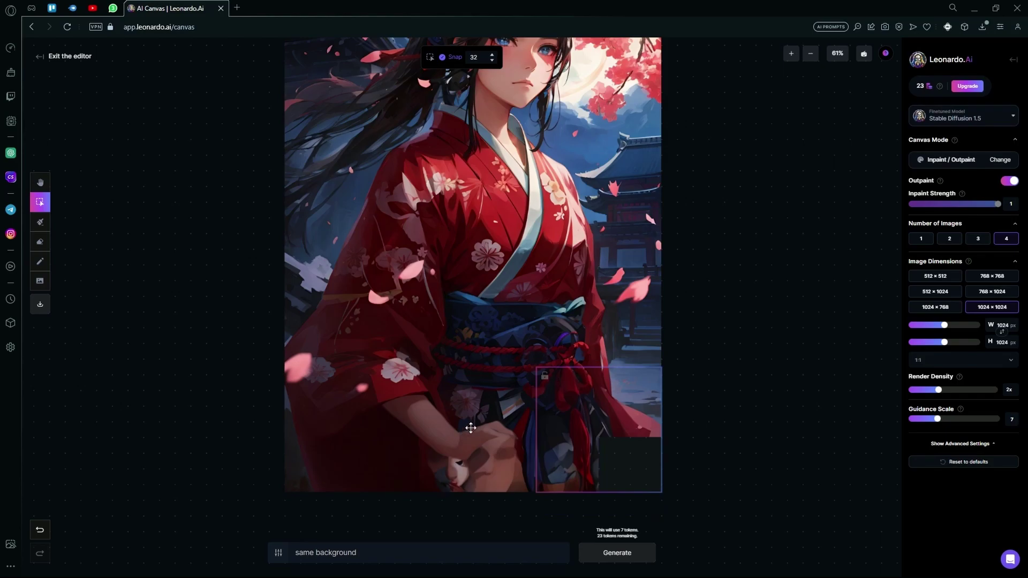
Step: Erase the malformed hand and wrist below the sash, down to the image's lower edge, with the size 40 eraser
left_click(40, 241)
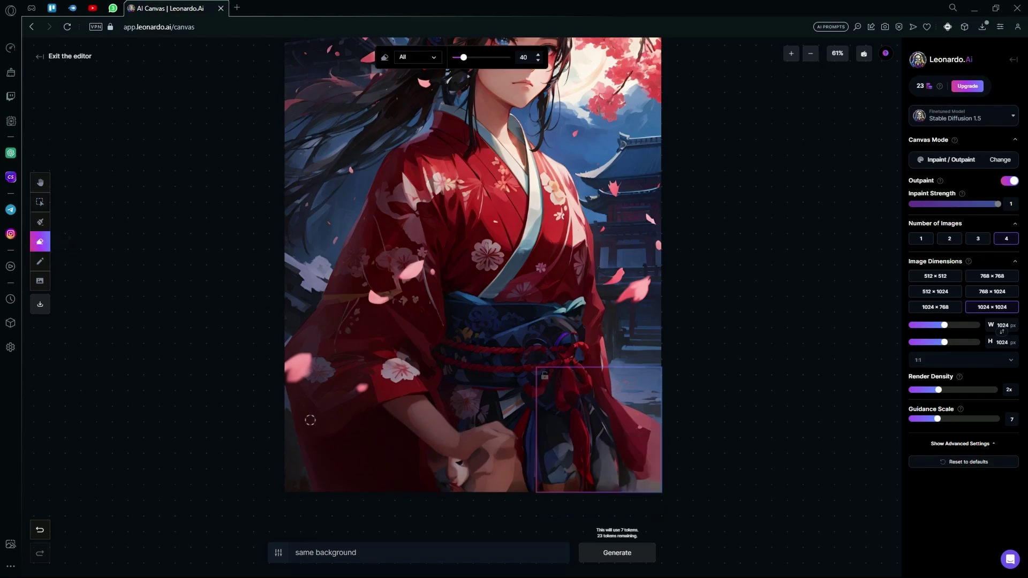
mouse_move(480, 436)
left_mouse_down()
mouse_move(489, 448)
mouse_move(508, 441)
mouse_move(515, 464)
mouse_move(516, 437)
mouse_move(478, 449)
left_mouse_up()
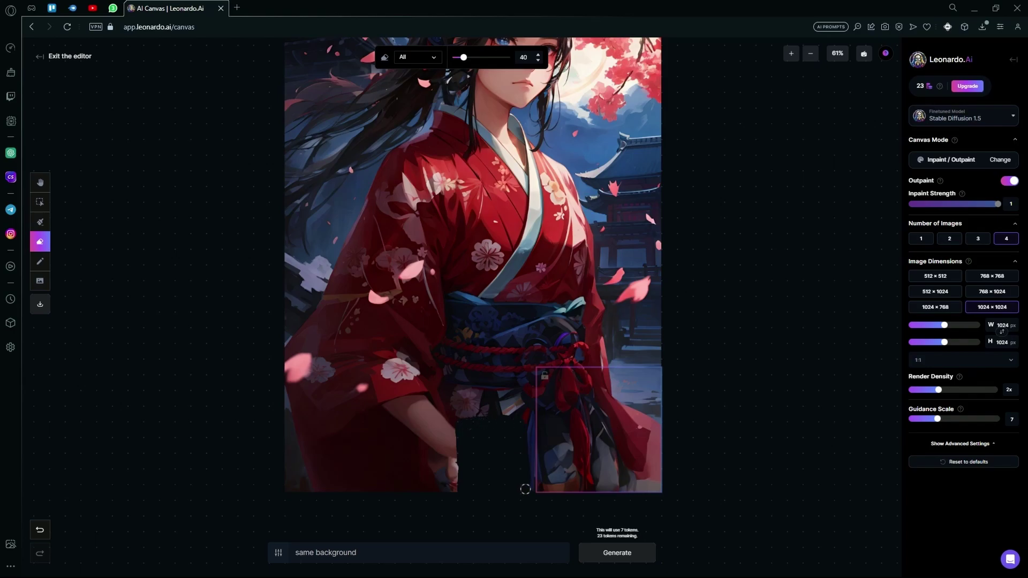
left_click_drag(455, 494, 456, 436)
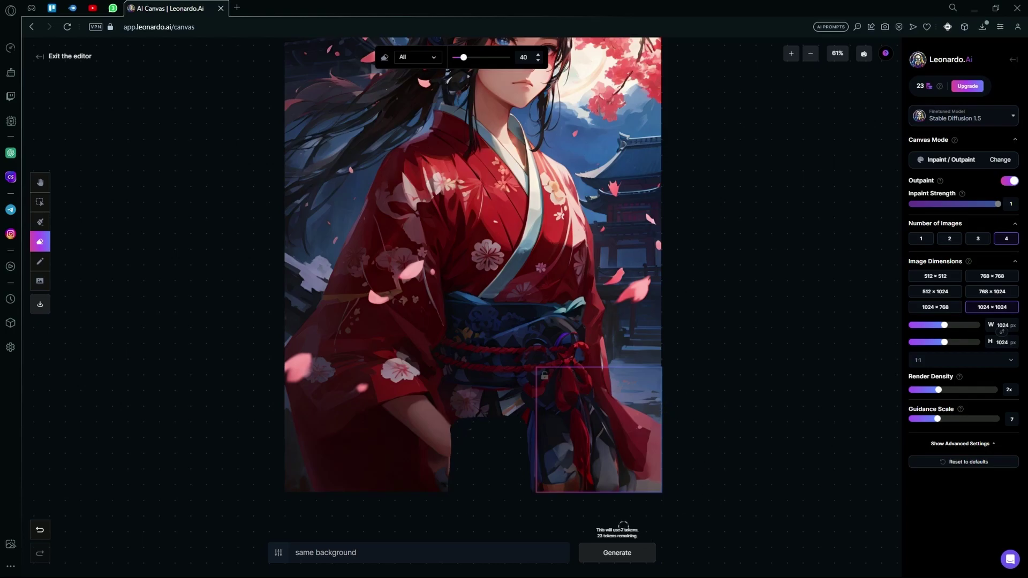
Step: Move the generation frame over the erased hand area, replace the prompt with "hand", and generate
left_click(40, 202)
left_click_drag(593, 395, 500, 395)
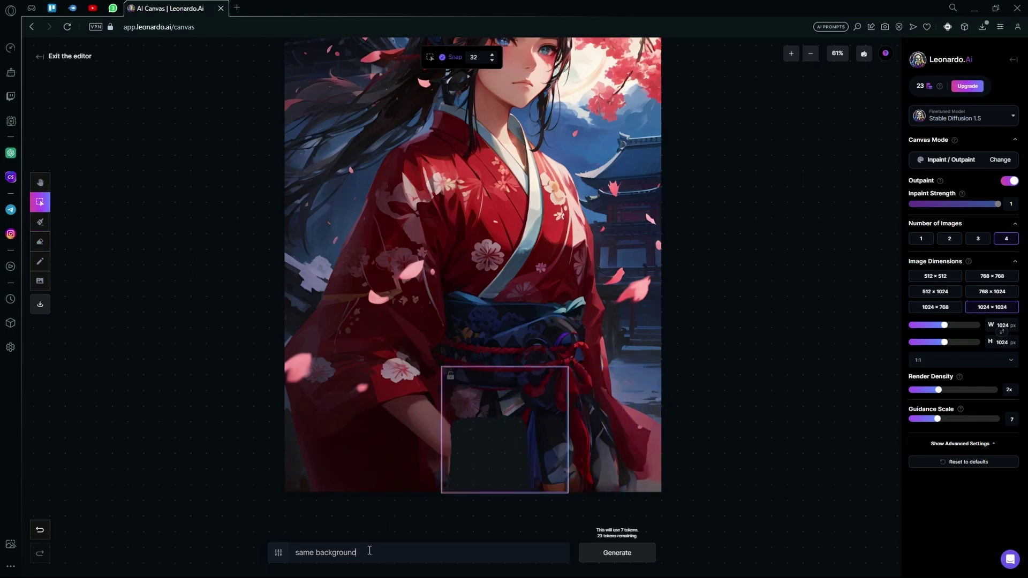
left_click_drag(364, 552, 275, 552)
type("hand")
key("Return")
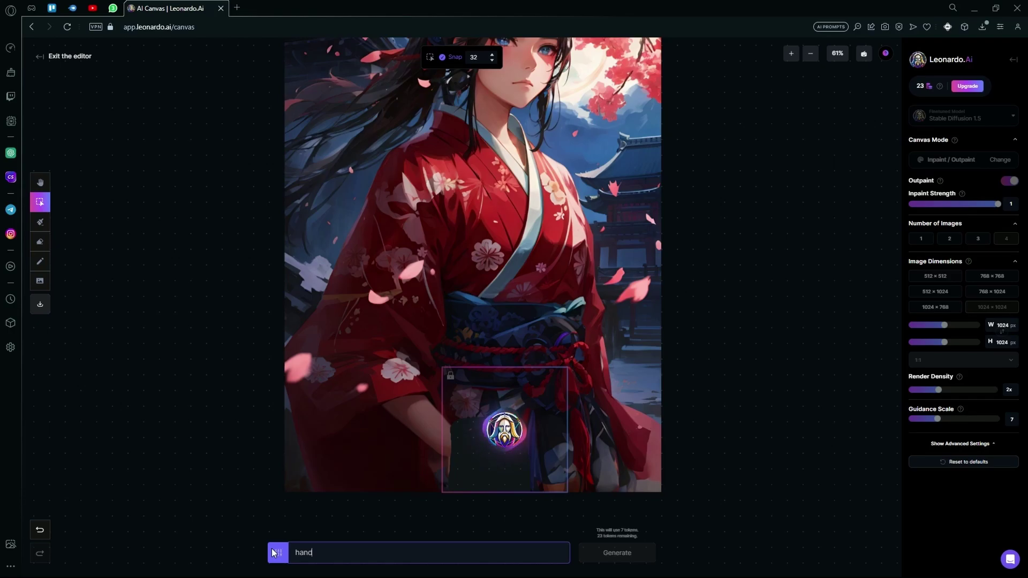
Step: Compare the four variations generated for the erased hand area and discard them
key("h")
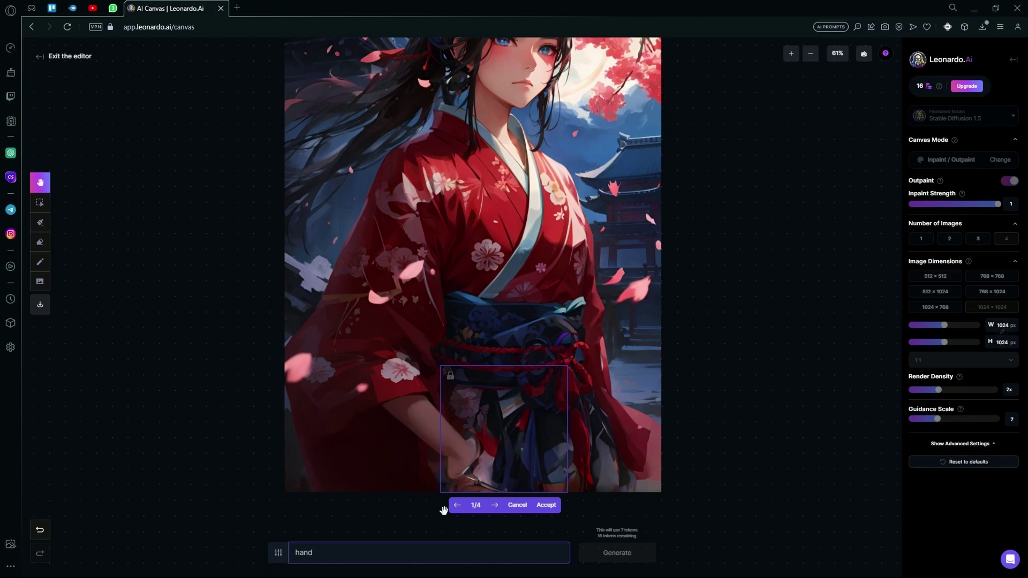
left_click(491, 507)
left_click(492, 509)
left_click(492, 508)
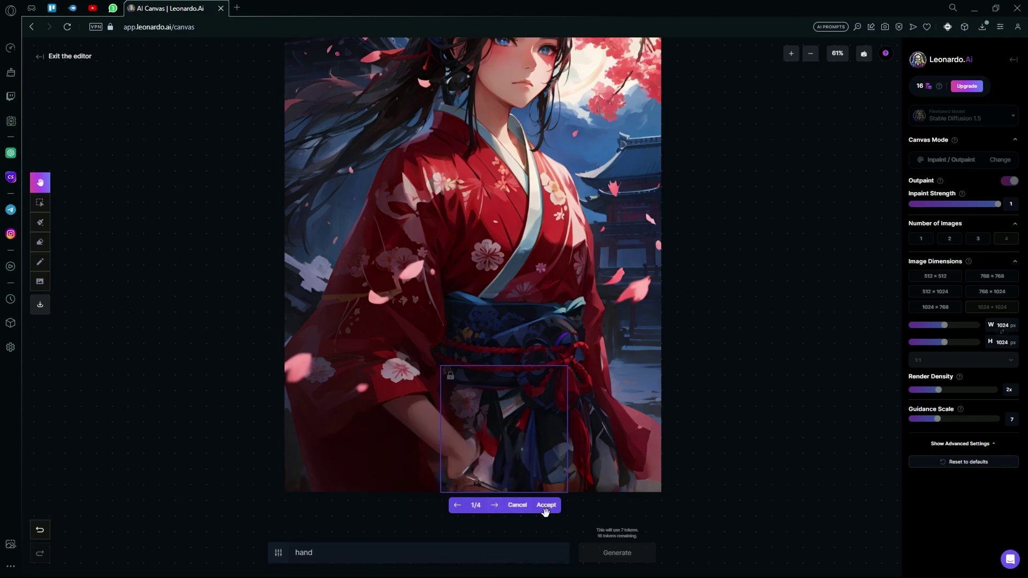
left_click(515, 508)
Step: Move the generation frame up over the girl's face
scroll(528, 375, "up", 3)
left_click_drag(558, 481, 490, 107)
left_click(40, 203)
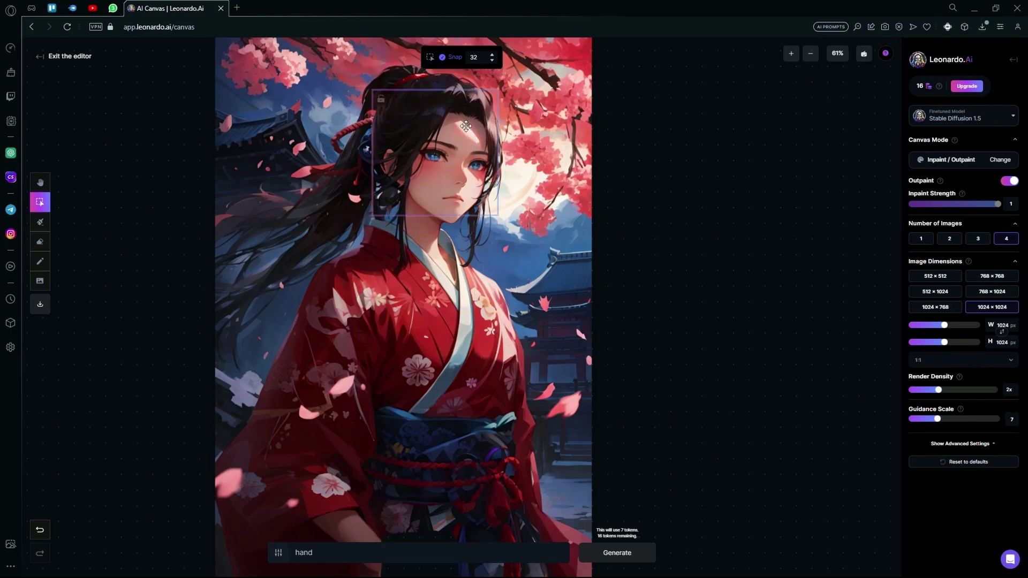
Step: Raise the render density to 4x and set the generation size to 512 × 512 for the girl's face
scroll(430, 153, "up", 8)
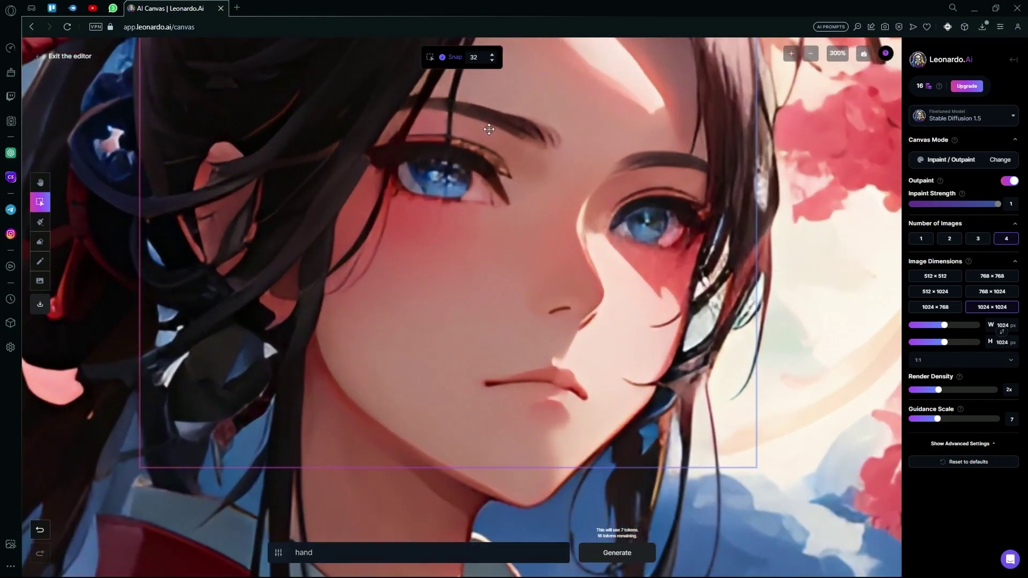
scroll(536, 203, "up", 2)
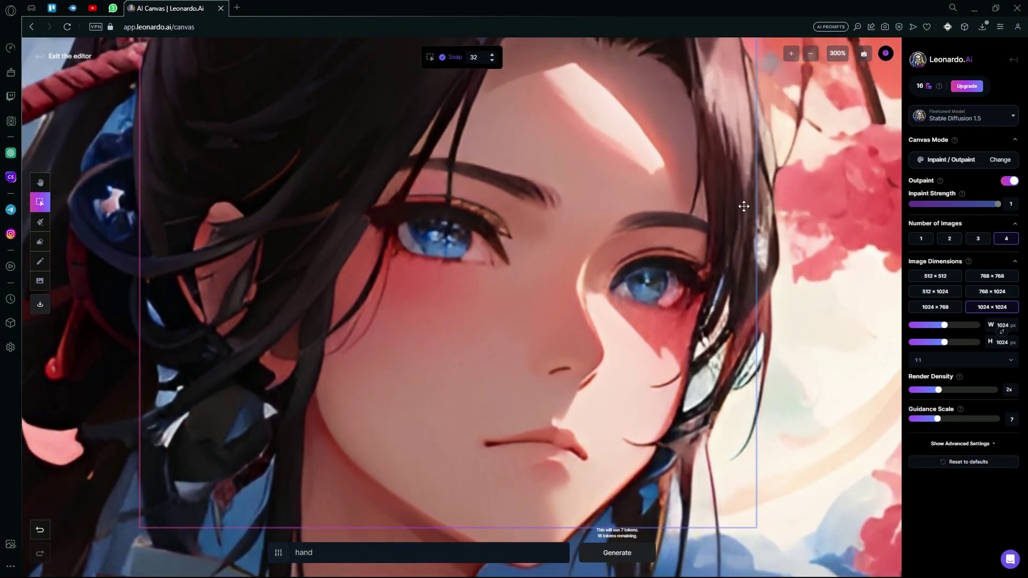
scroll(749, 206, "up", 1)
left_click_drag(933, 394, 977, 396)
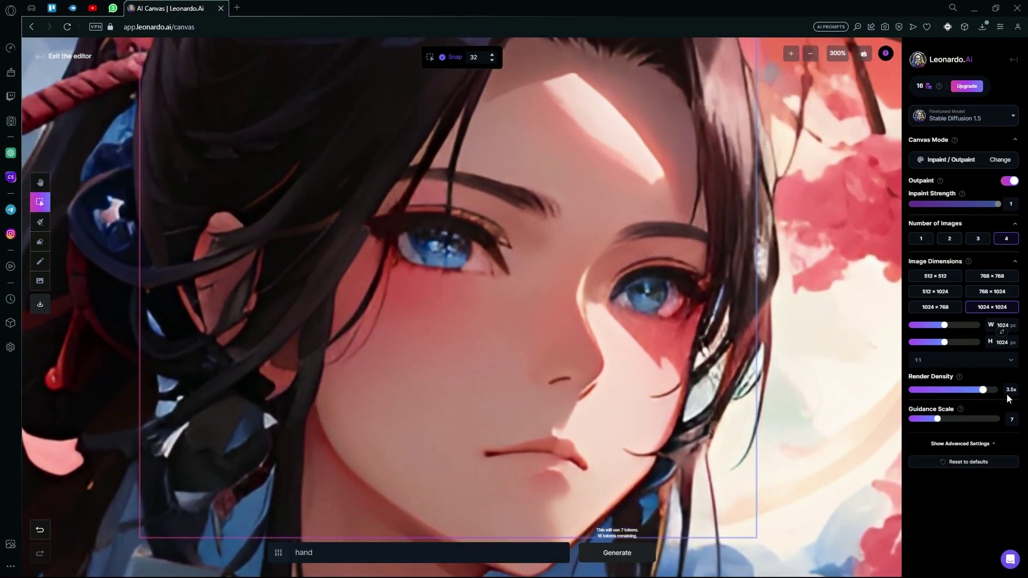
left_click_drag(332, 187, 465, 374)
left_click(935, 278)
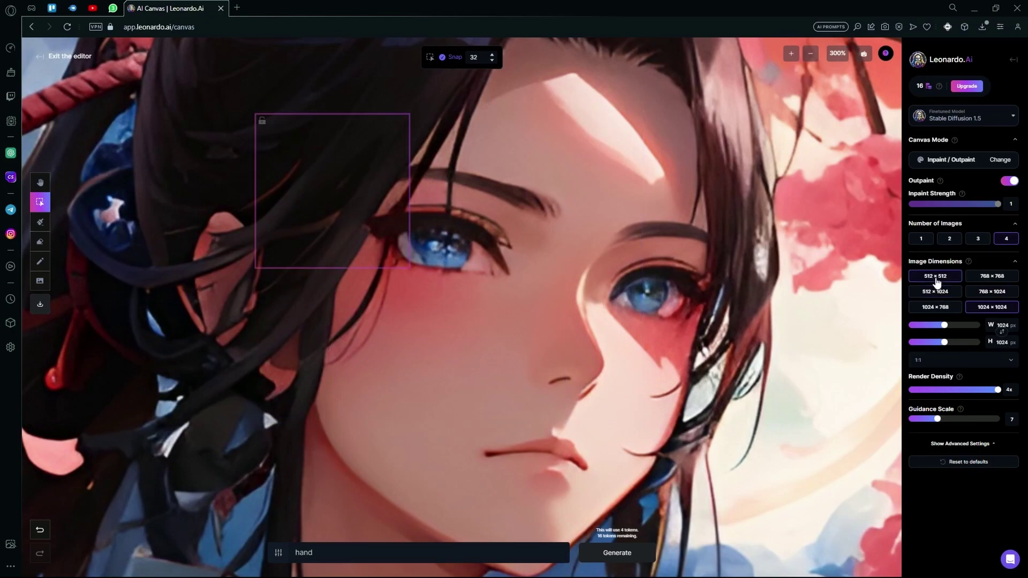
Step: Reduce the frame's snap value to 8 and fit the generation frame over the eye on the image's left side
left_click_drag(275, 133, 349, 188)
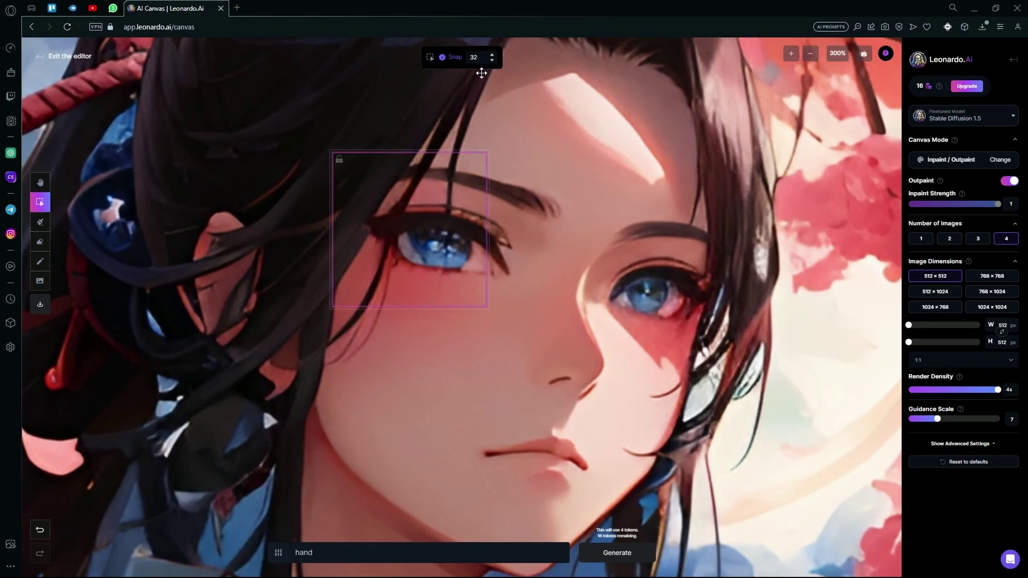
left_click(493, 60)
left_click_drag(466, 158, 475, 187)
left_click(492, 60)
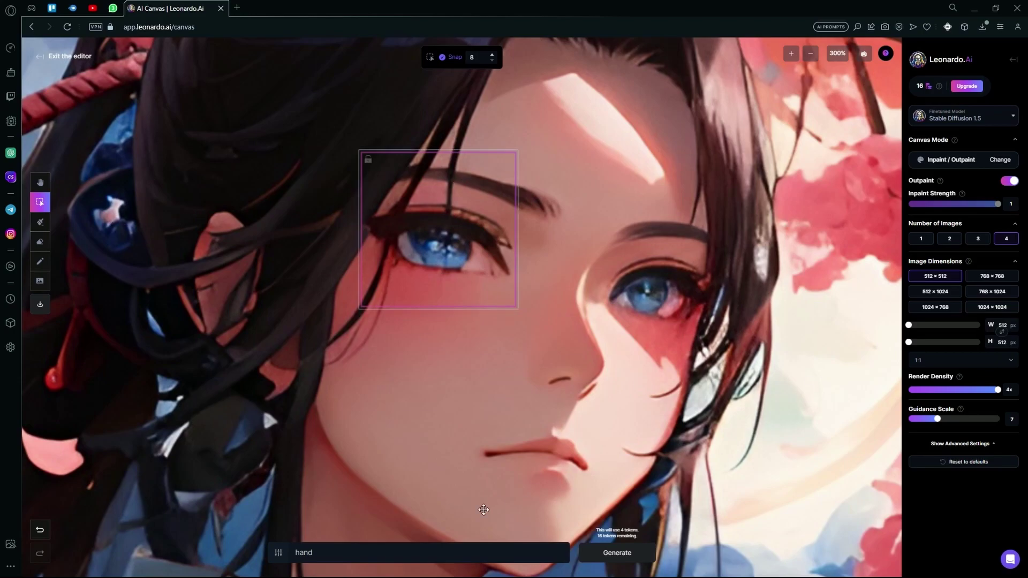
Step: Generate variations of the framed eye with the prompt "detailed anime eye" and discard them
type("de")
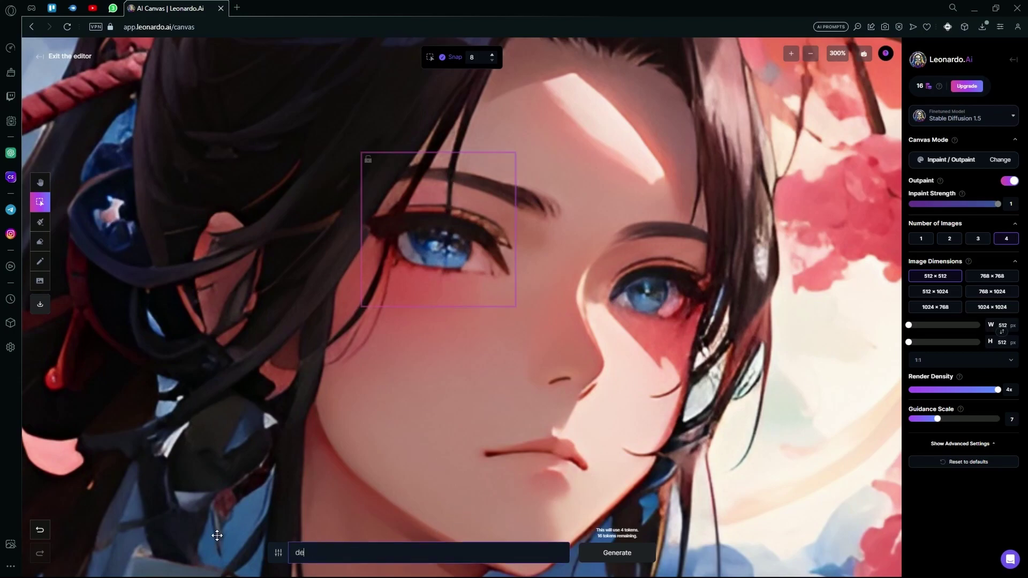
type("tailed anime eye")
key("Return")
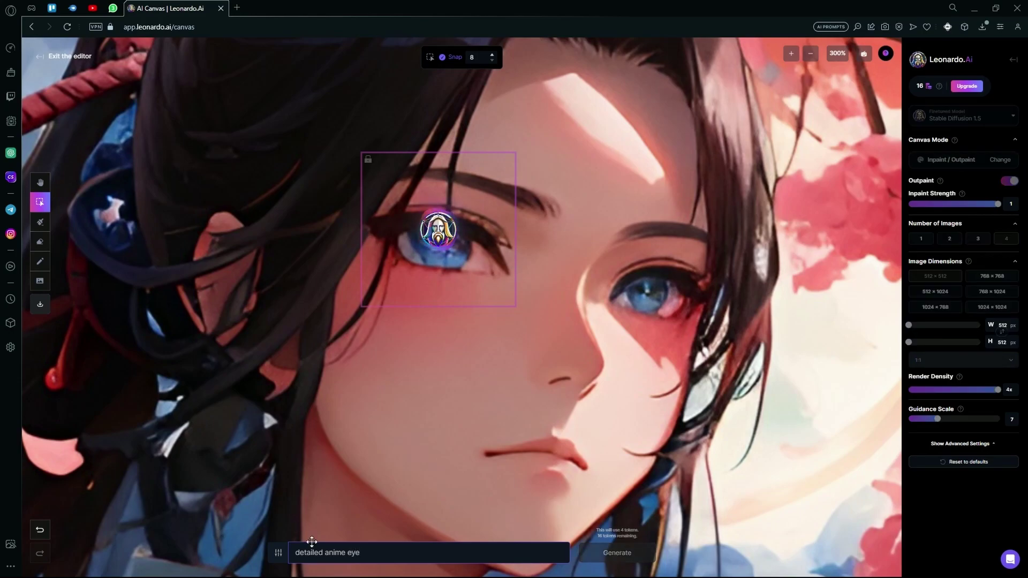
key("h")
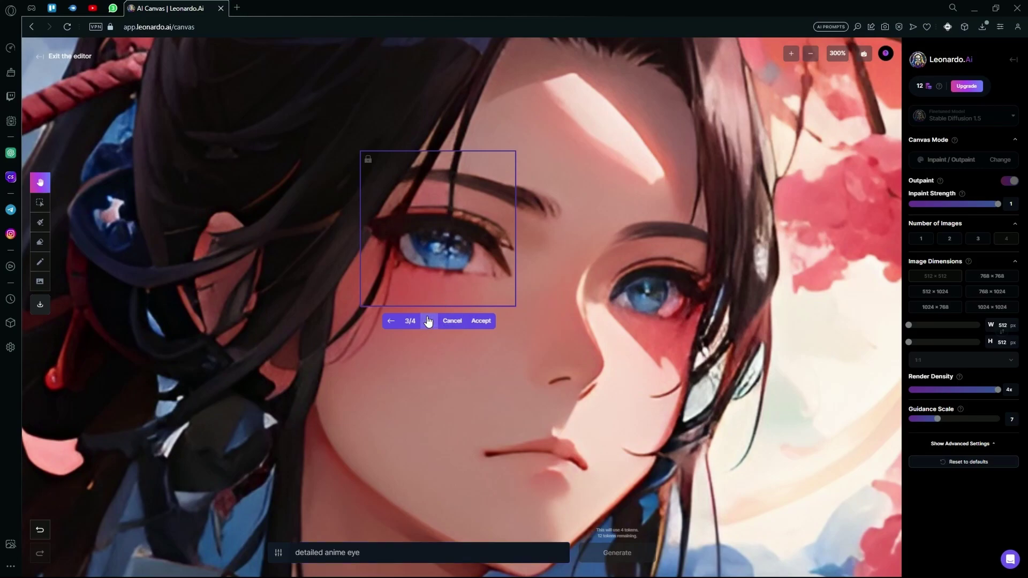
left_click(464, 322)
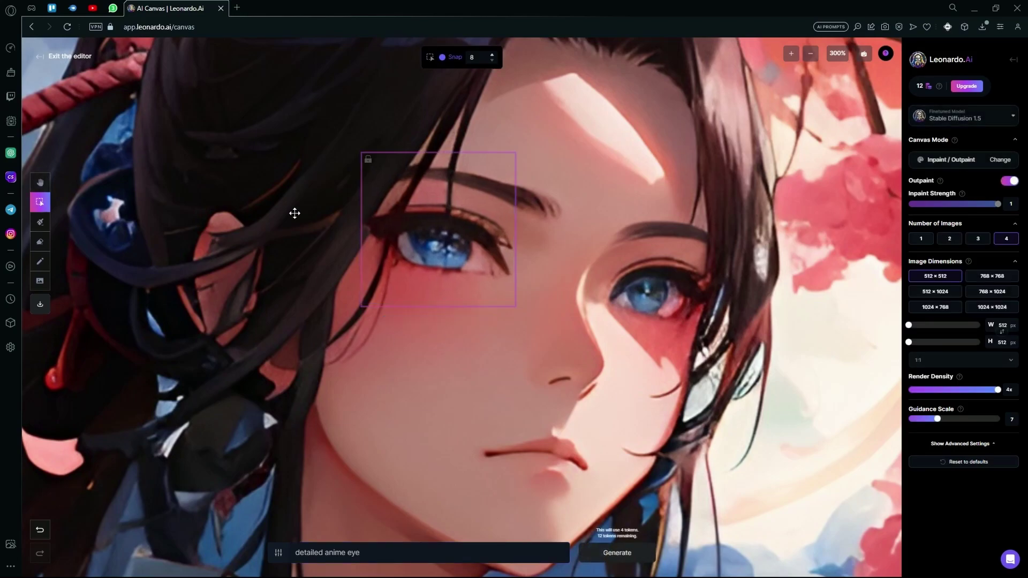
Step: Generate variations of the other eye, on the image's right side, with the prompt "detailed anime eye, red" and discard them
left_click_drag(459, 223, 705, 275)
mouse_move(354, 559)
left_mouse_down()
mouse_move(330, 560)
mouse_move(370, 560)
left_mouse_up()
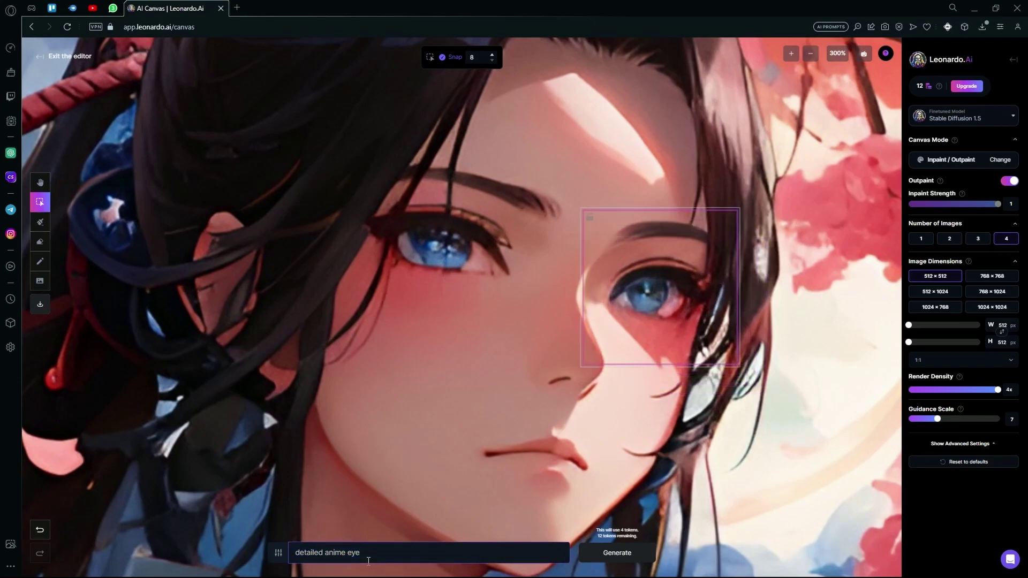
type(", red")
key("Return")
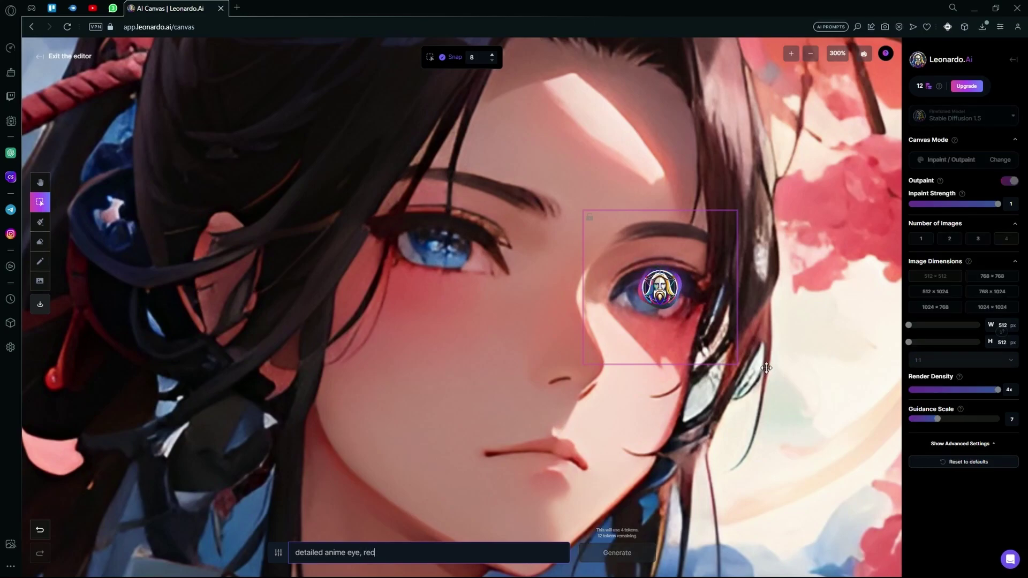
key("h")
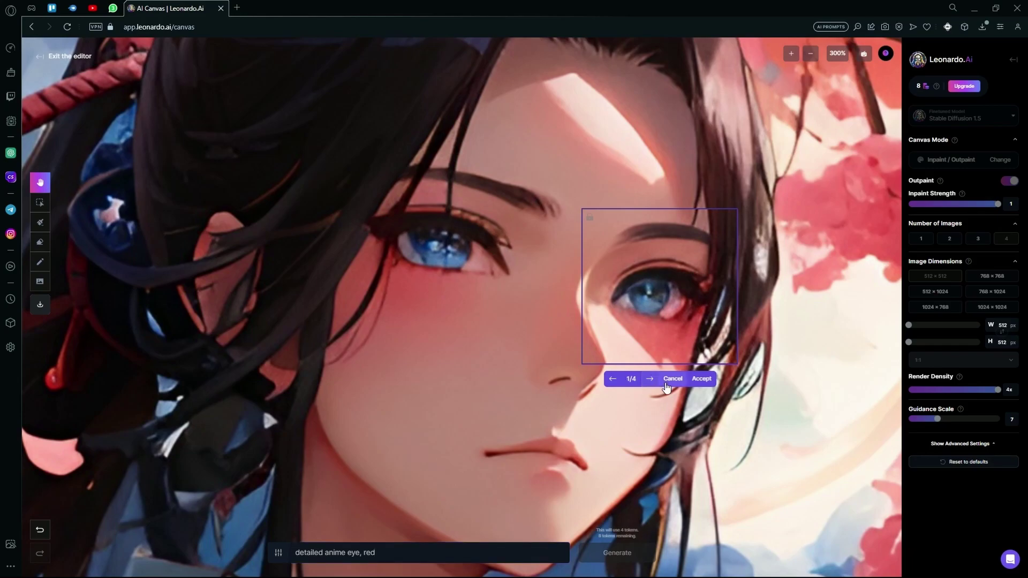
left_click(674, 379)
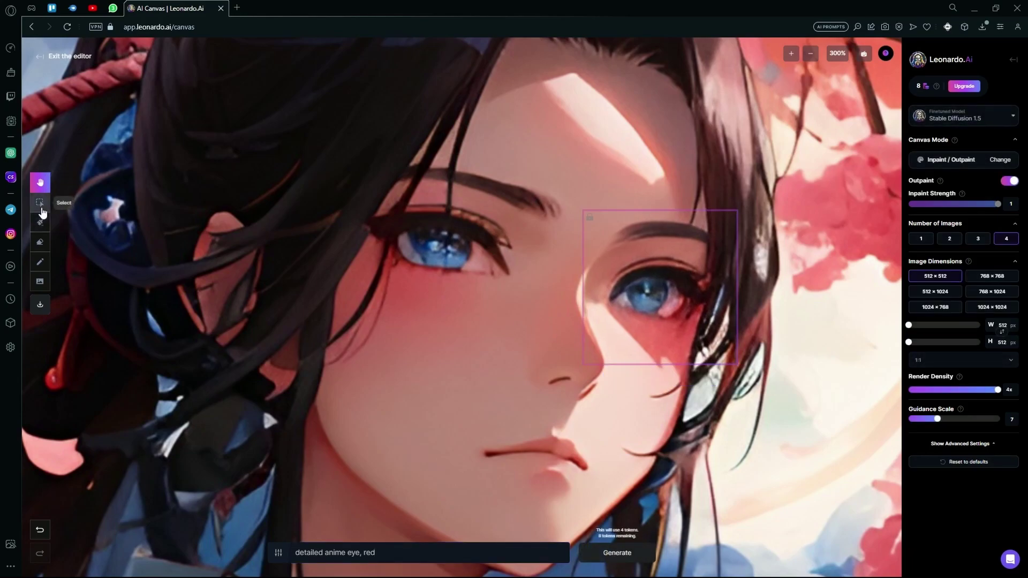
Step: Mask the framed eye with the size 40 mask brush and generate new variations from the current prompt
left_click(40, 241)
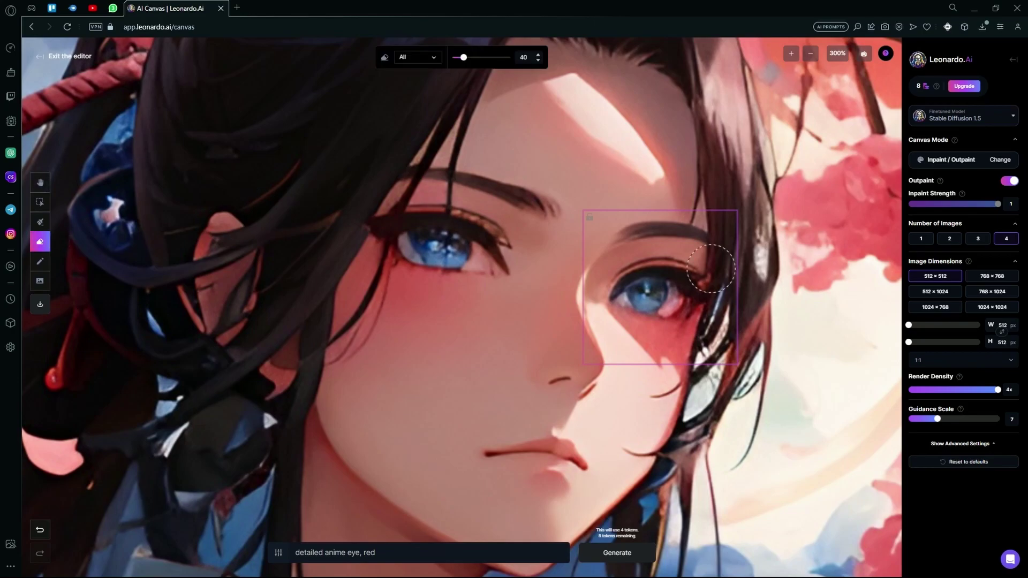
left_click(40, 222)
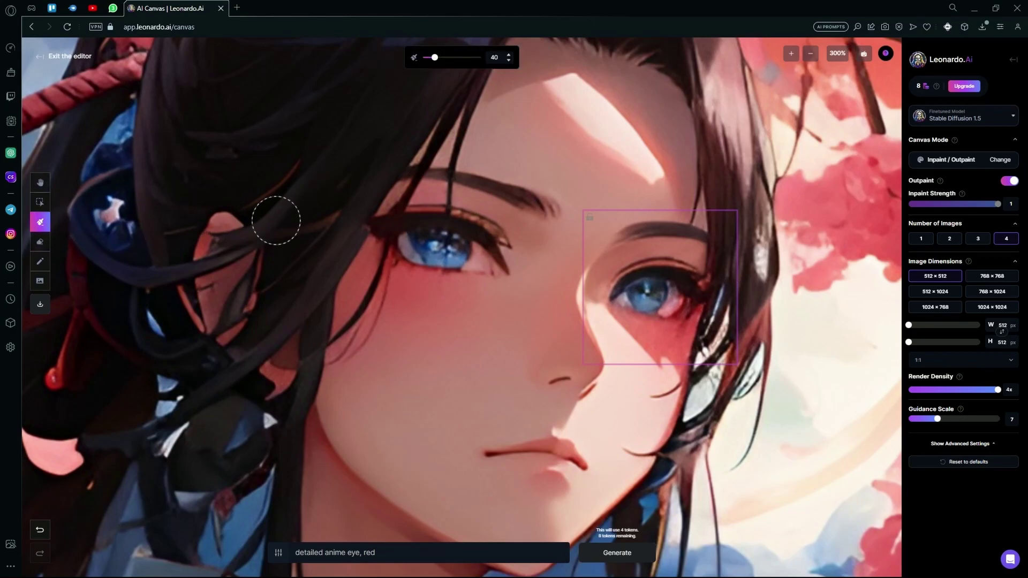
left_click_drag(828, 375, 897, 370)
mouse_move(835, 404)
left_mouse_down()
mouse_move(799, 369)
mouse_move(867, 326)
left_mouse_up()
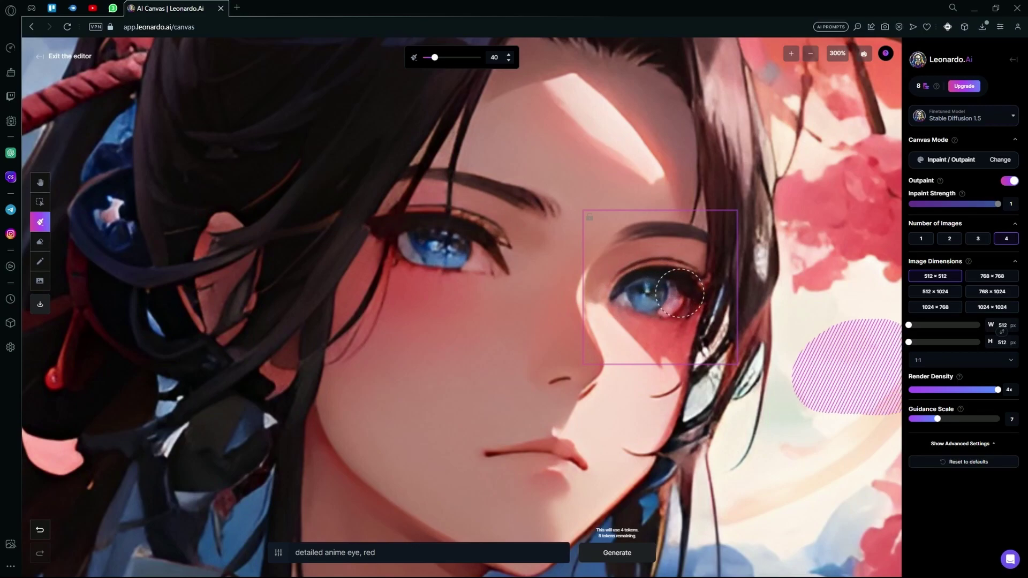
left_click_drag(632, 289, 685, 321)
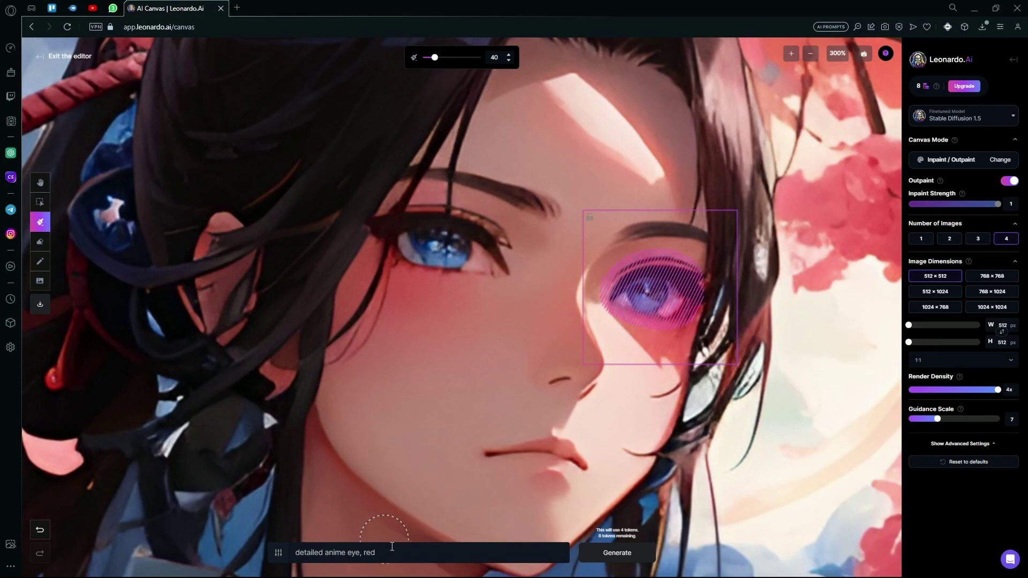
left_click(615, 557)
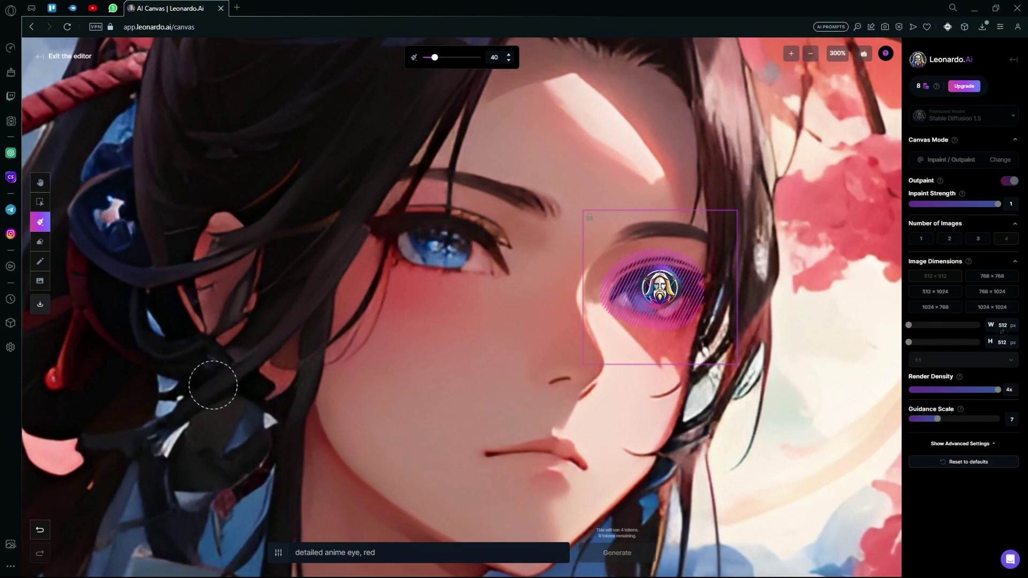
Step: Compare the generated variations of the masked eye and accept the third one
key("h")
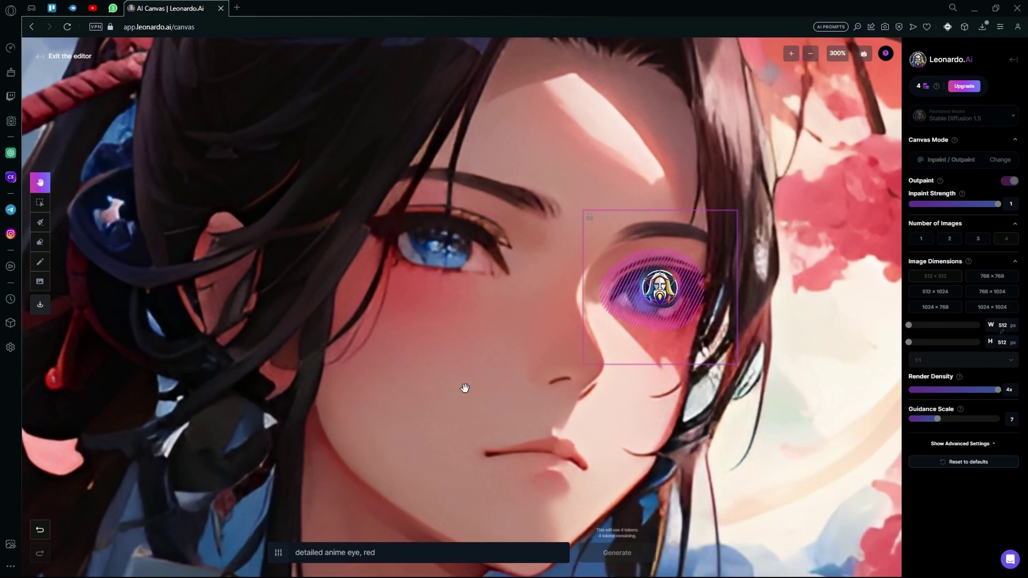
left_click(651, 380)
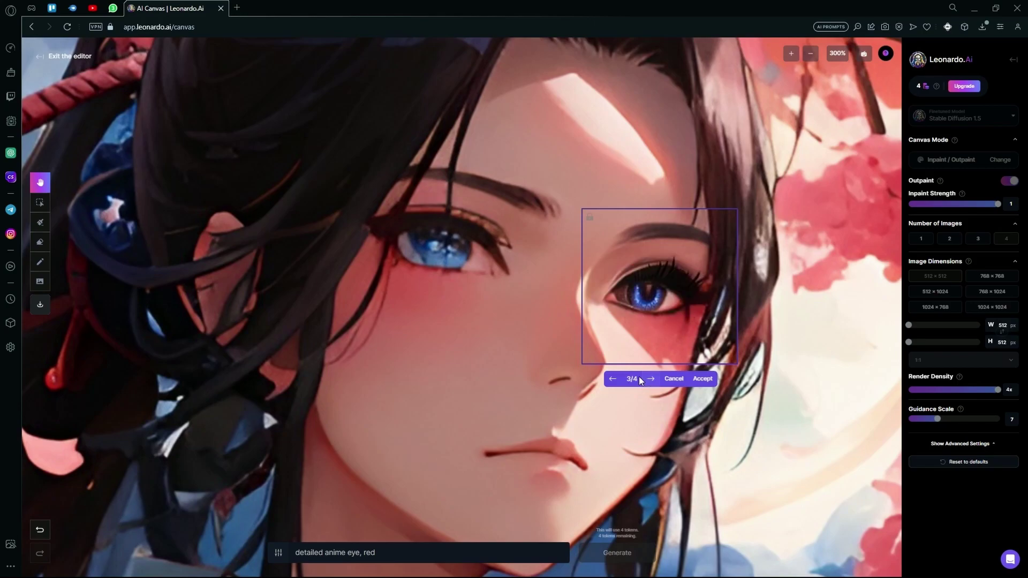
left_click(651, 380)
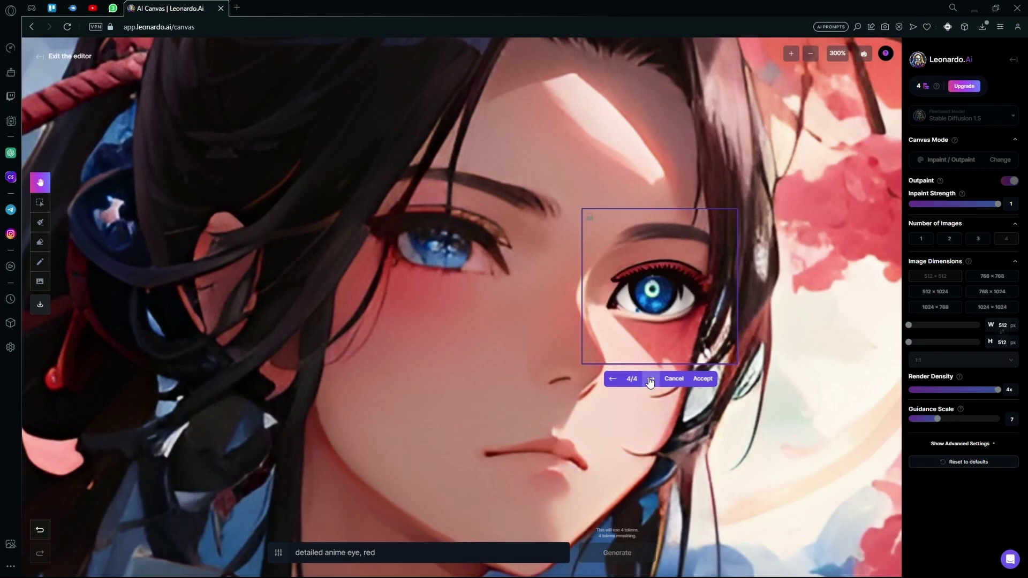
left_click(613, 378)
left_click(703, 378)
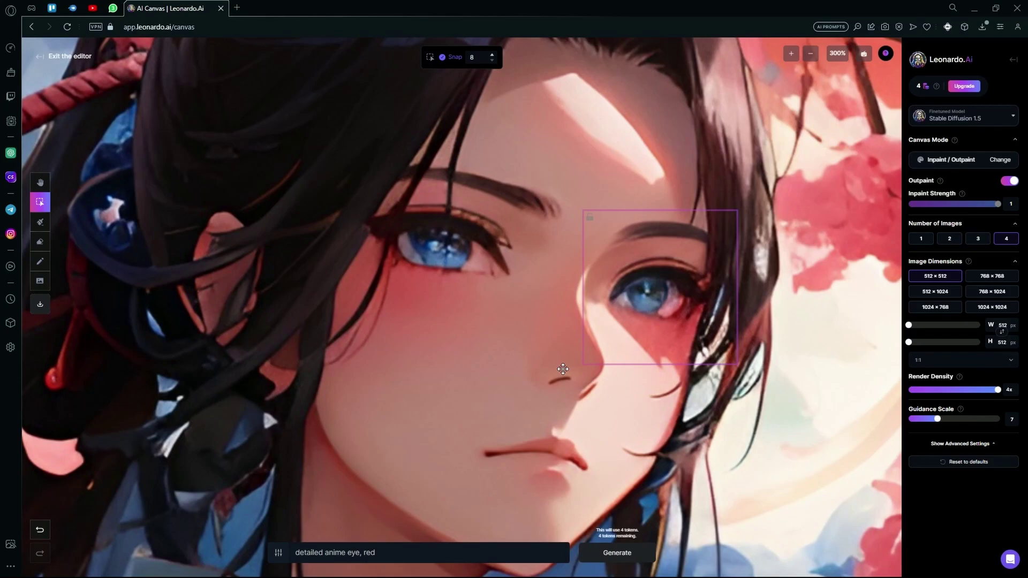
Step: Move the generation frame back to the eye on the image's left side, mask that eye at brush size 40, and generate
left_click_drag(722, 262, 505, 226)
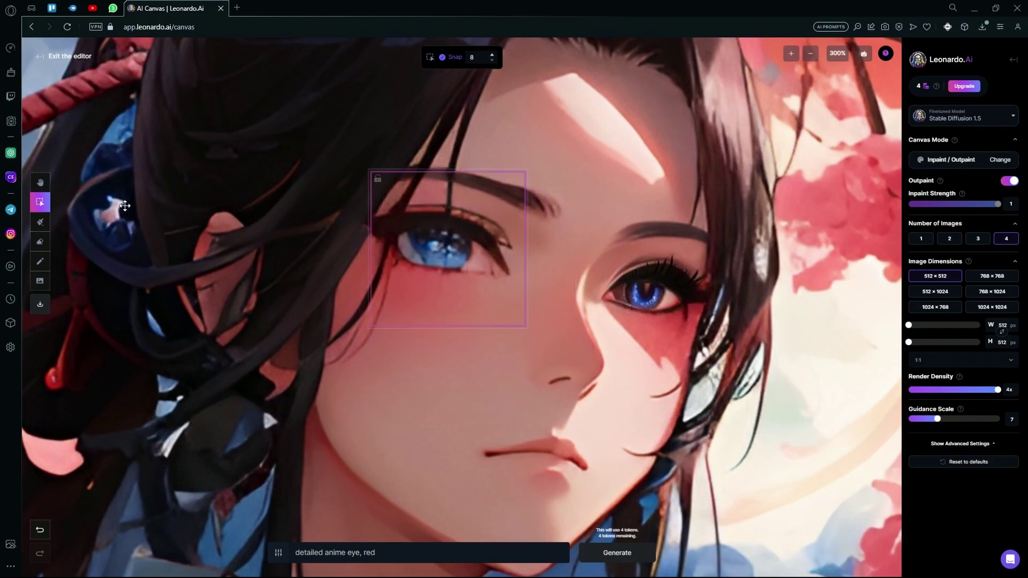
left_click(39, 242)
left_click(40, 221)
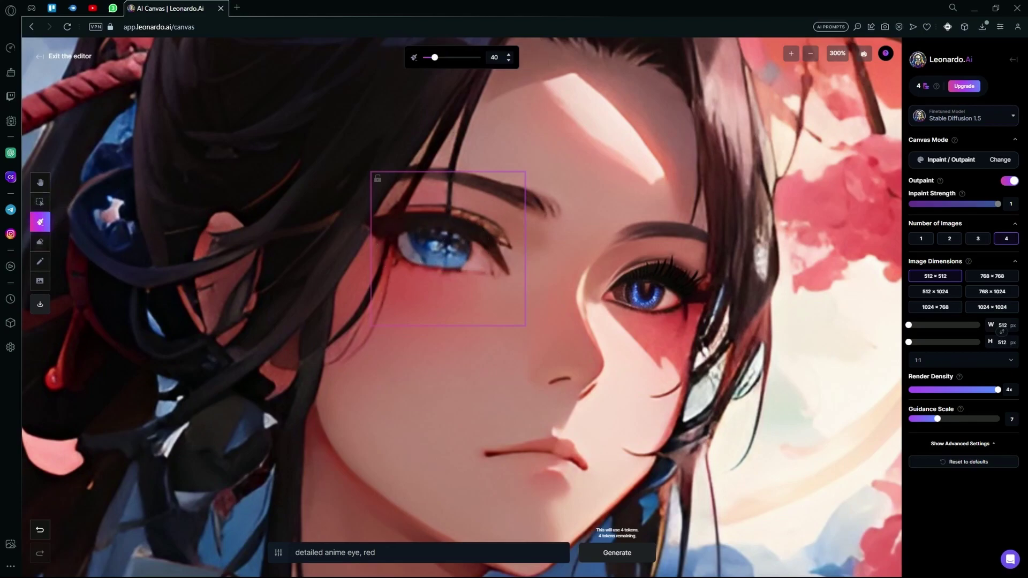
mouse_move(590, 284)
left_mouse_down()
mouse_move(638, 327)
mouse_move(611, 356)
left_mouse_up()
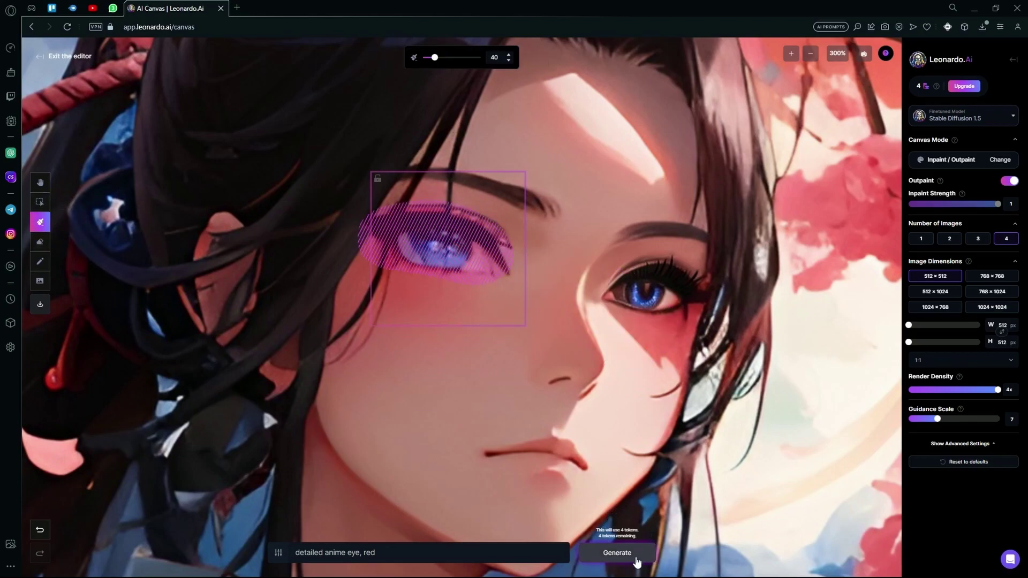
left_click(611, 552)
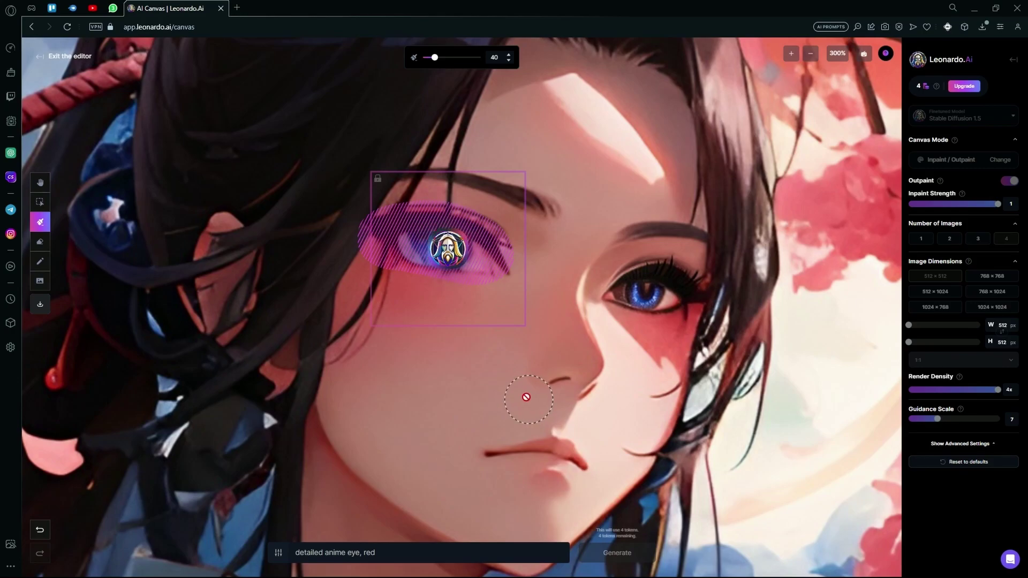
Step: Compare the four variations for the eye on the image's left side and accept the third one, with the dark iris
key("h")
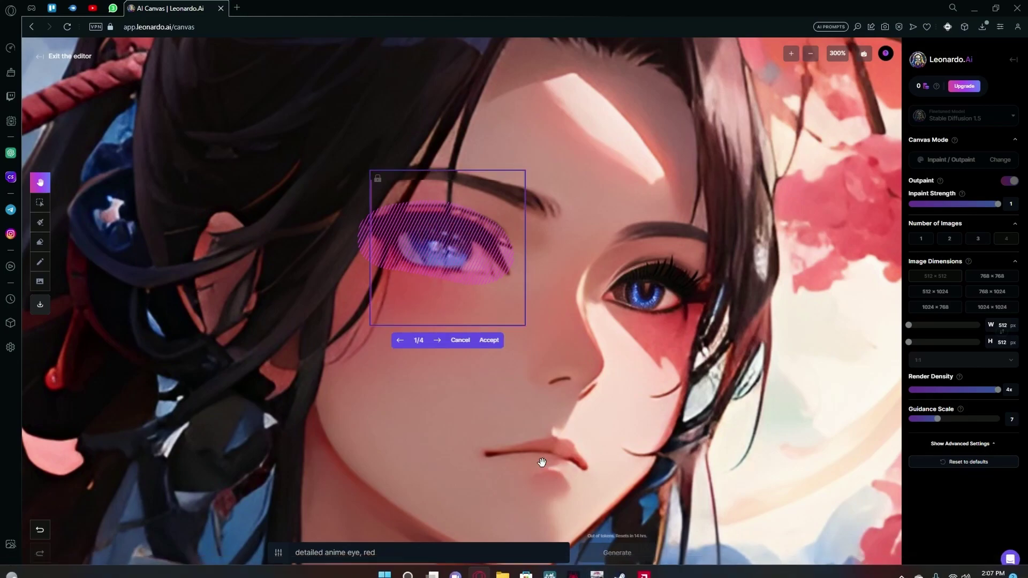
left_click(438, 340)
left_click(438, 341)
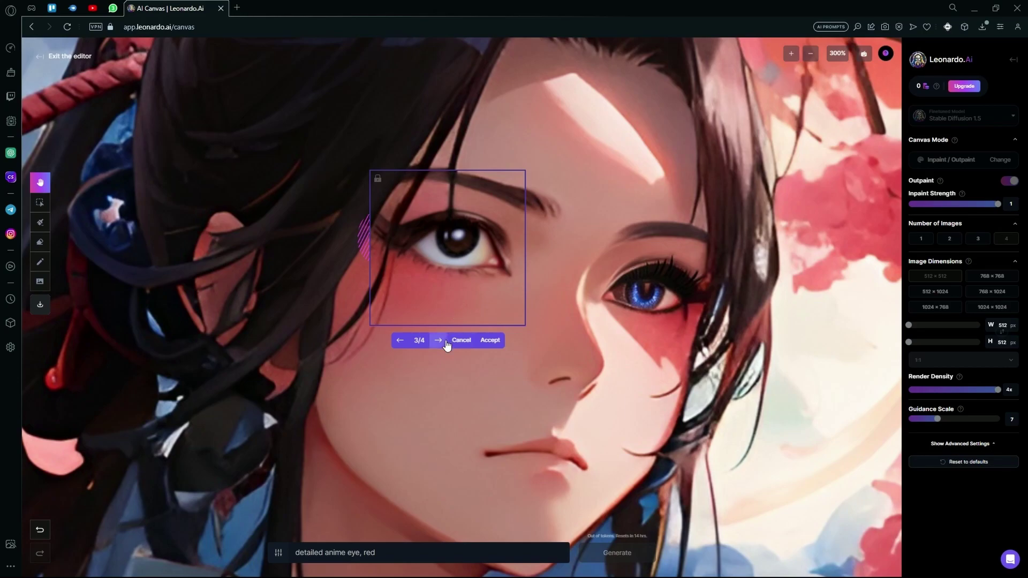
left_click(438, 341)
left_click(400, 343)
left_click(490, 340)
Step: Move the generation frame over the girl's mouth and mask the lips with the size 40 mask brush
scroll(587, 358, "down", 2)
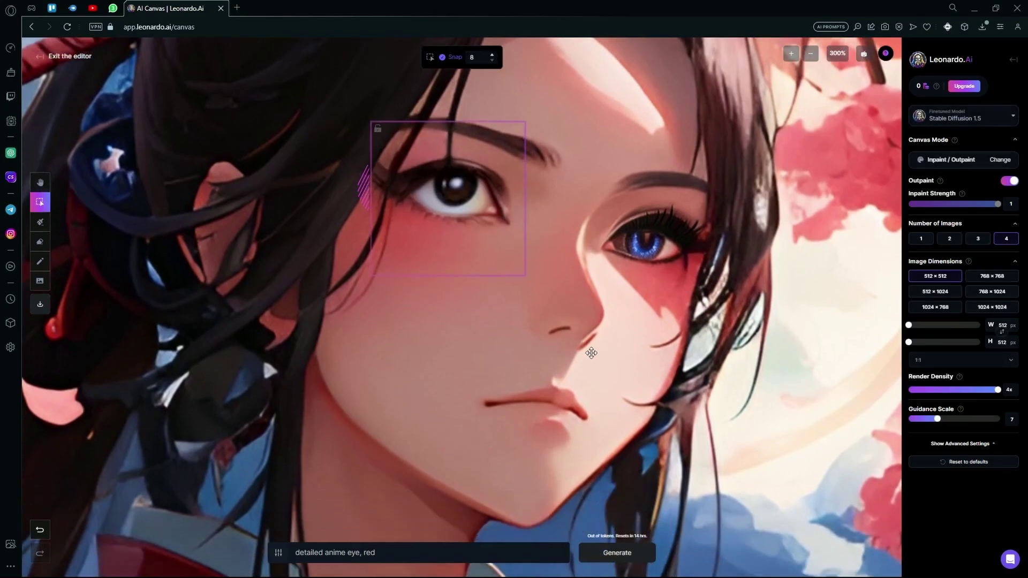
scroll(578, 213, "down", 2)
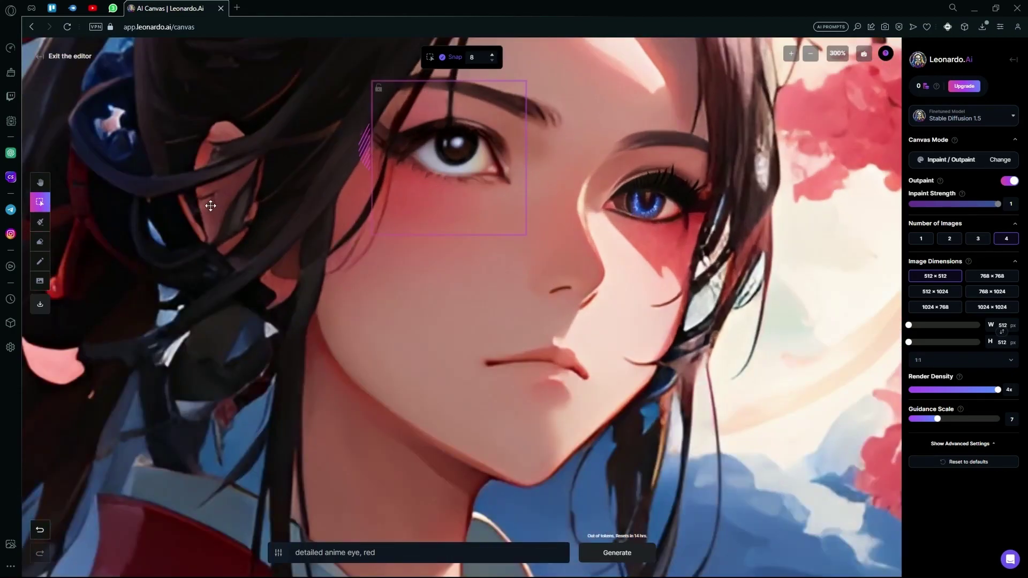
mouse_move(524, 114)
left_mouse_down()
mouse_move(542, 226)
mouse_move(584, 337)
mouse_move(407, 238)
left_mouse_up()
key("b")
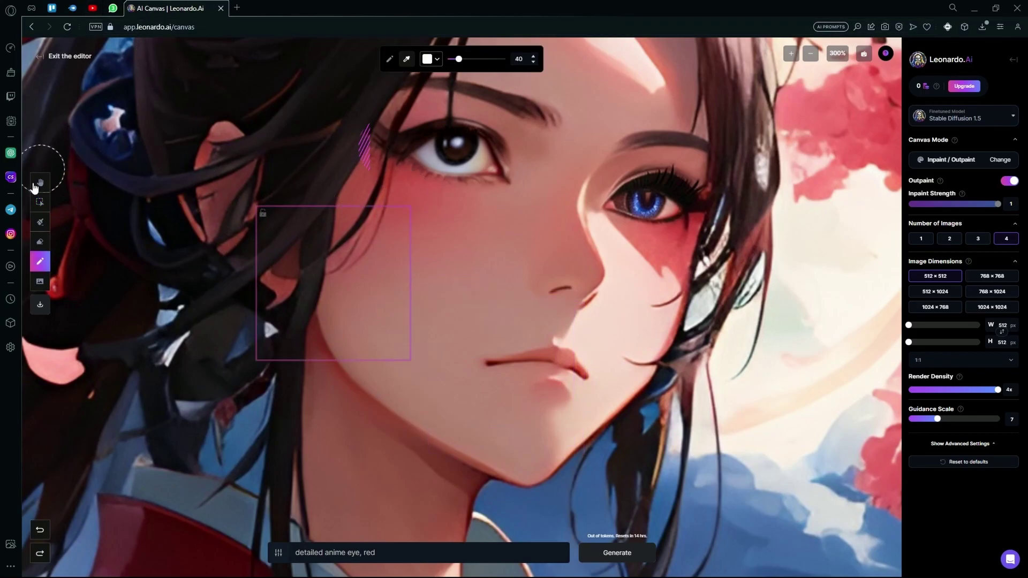
left_click(46, 204)
left_click_drag(381, 230, 432, 326)
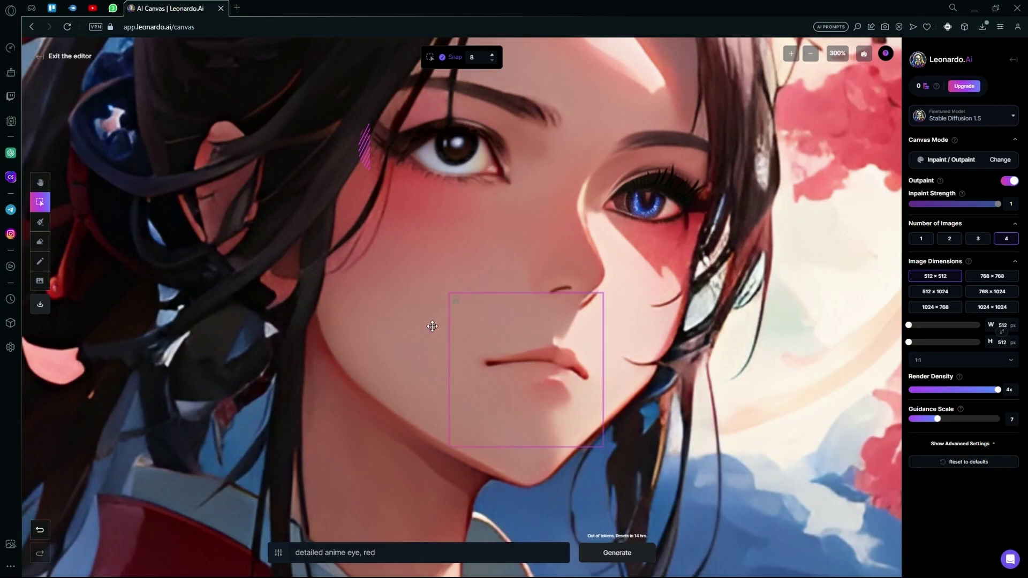
left_click(37, 229)
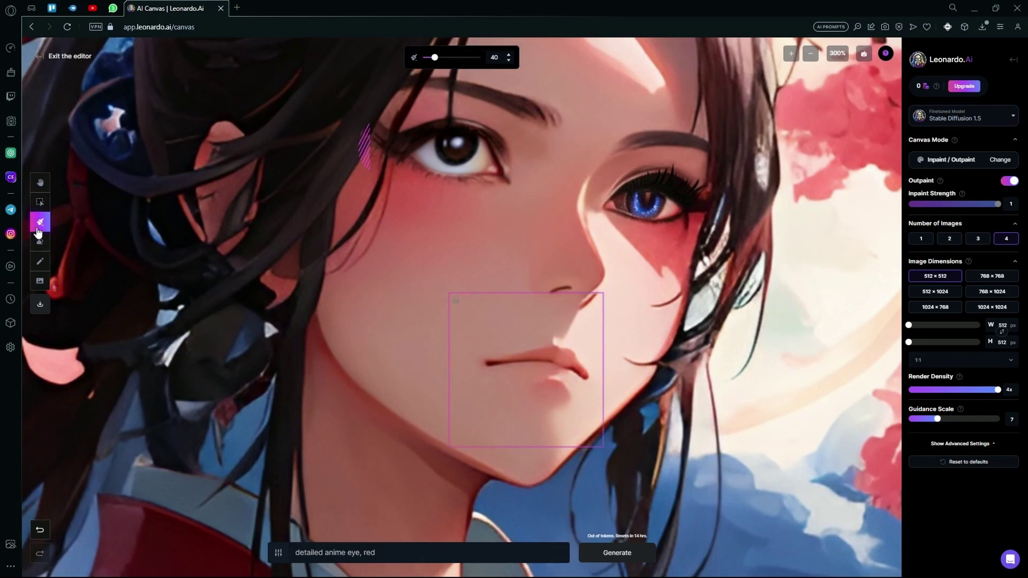
mouse_move(515, 366)
left_mouse_down()
mouse_move(569, 364)
mouse_move(574, 373)
mouse_move(518, 362)
mouse_move(584, 378)
left_mouse_up()
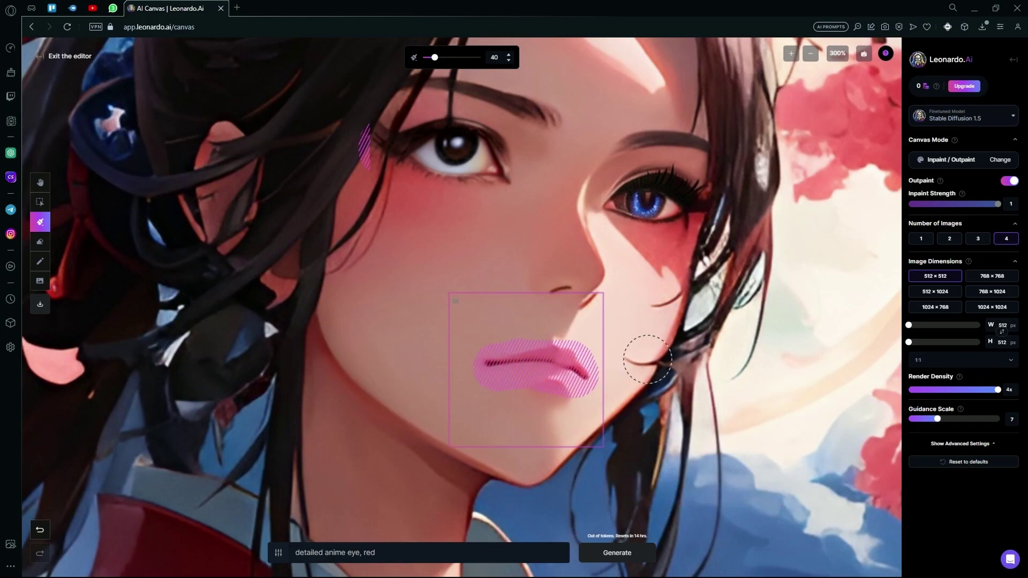
Step: Undo the wide lip mask, reduce the mask brush to size 11, and mask the girl's upper and lower lips closely
key("ctrl+z")
left_click(431, 59)
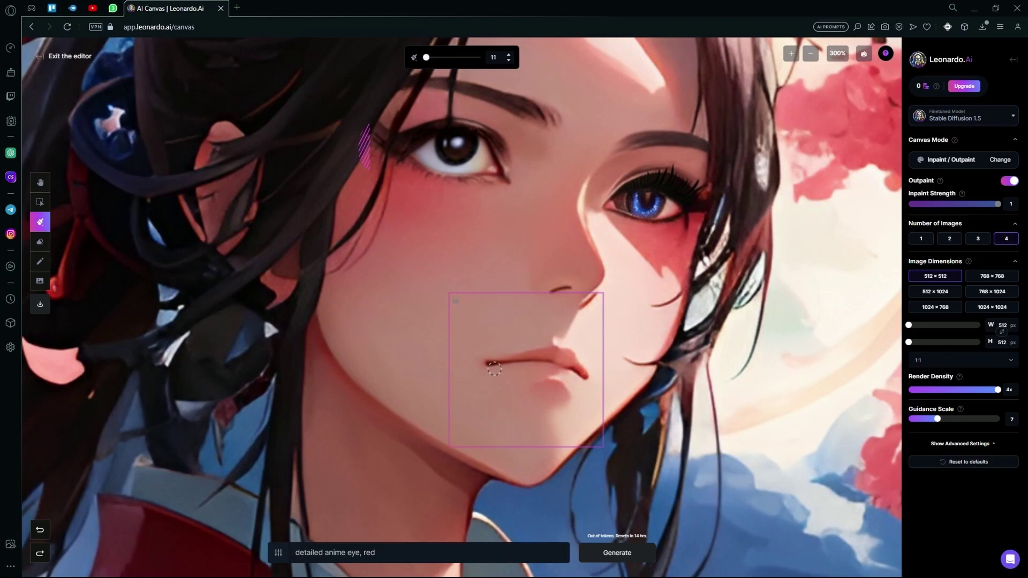
mouse_move(525, 356)
left_mouse_down()
mouse_move(554, 354)
mouse_move(581, 370)
left_mouse_up()
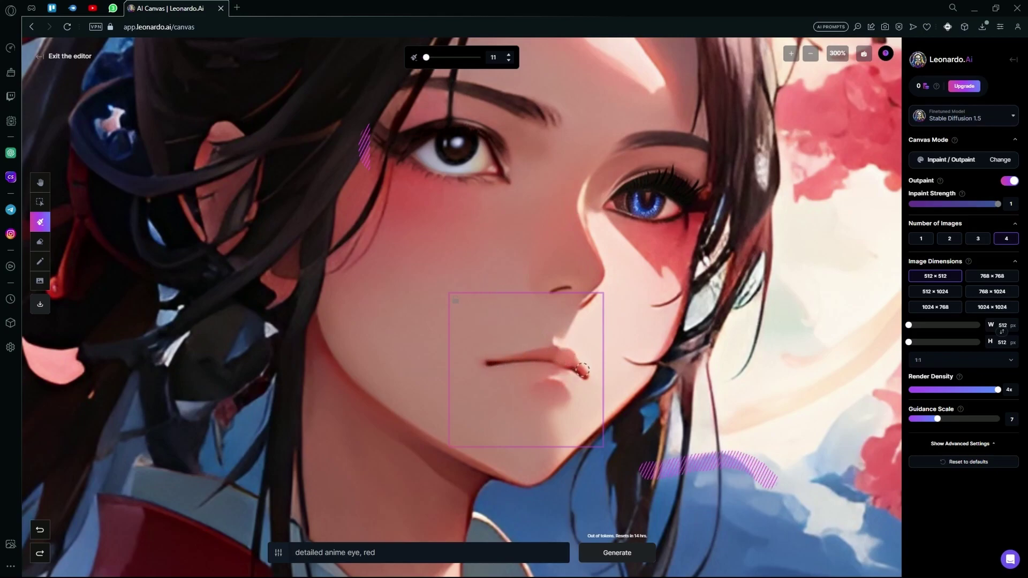
mouse_move(504, 374)
left_mouse_down()
mouse_move(569, 366)
mouse_move(517, 364)
mouse_move(559, 372)
left_mouse_up()
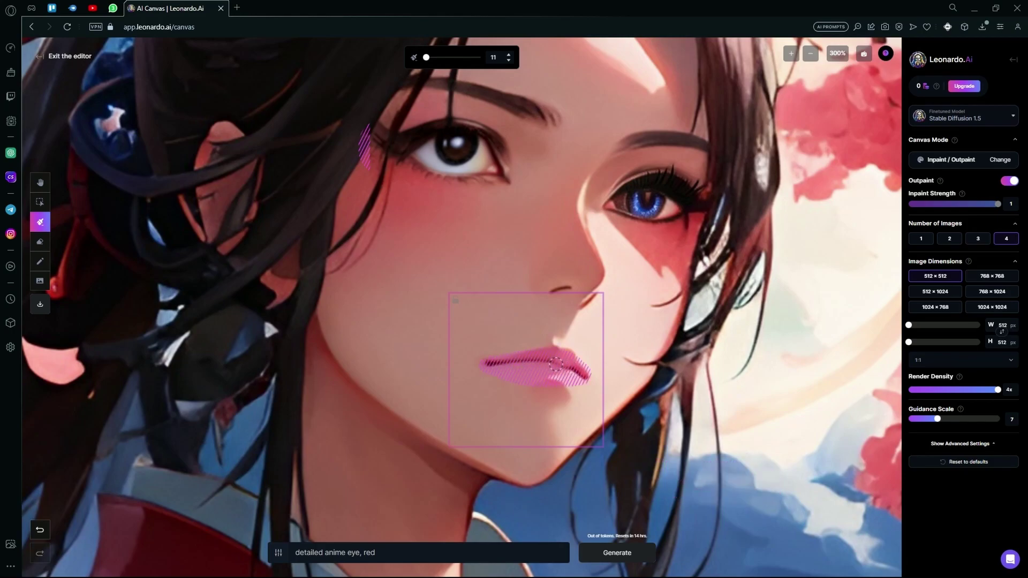
Step: Replace the prompt with "red lips" and try to generate the masked mouth area
key("ctrl+a")
key("BackSpace")
type("red lips")
key("Return")
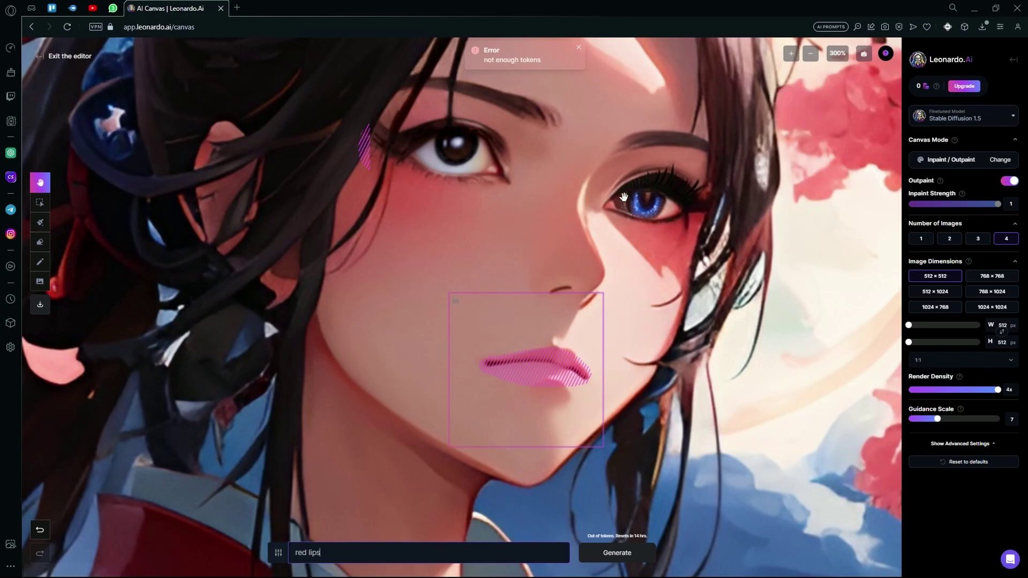
scroll(572, 251, "down", 5)
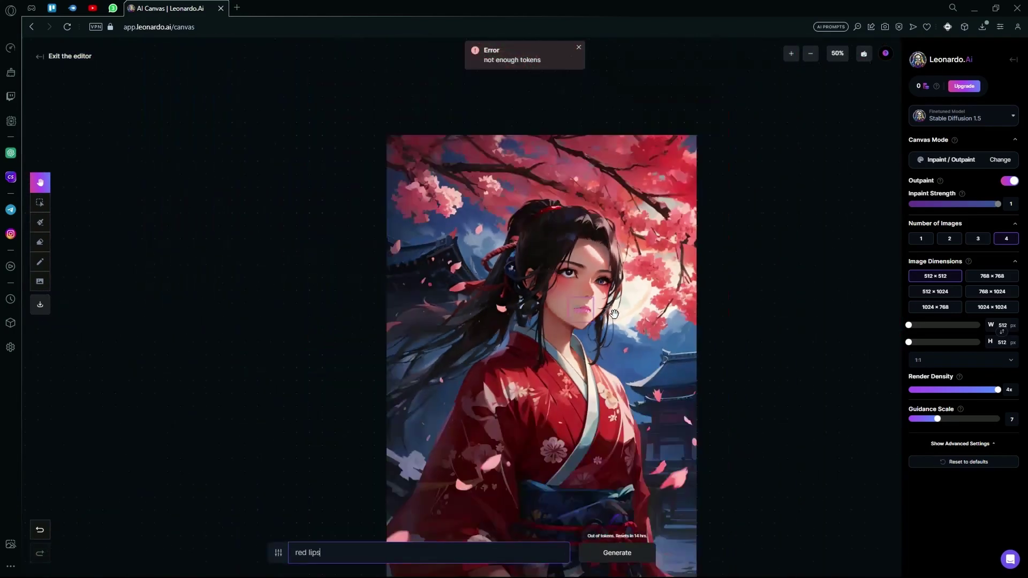
scroll(494, 397, "up", 5)
right_click(496, 393)
left_click(410, 317)
left_click_drag(513, 464, 512, 414)
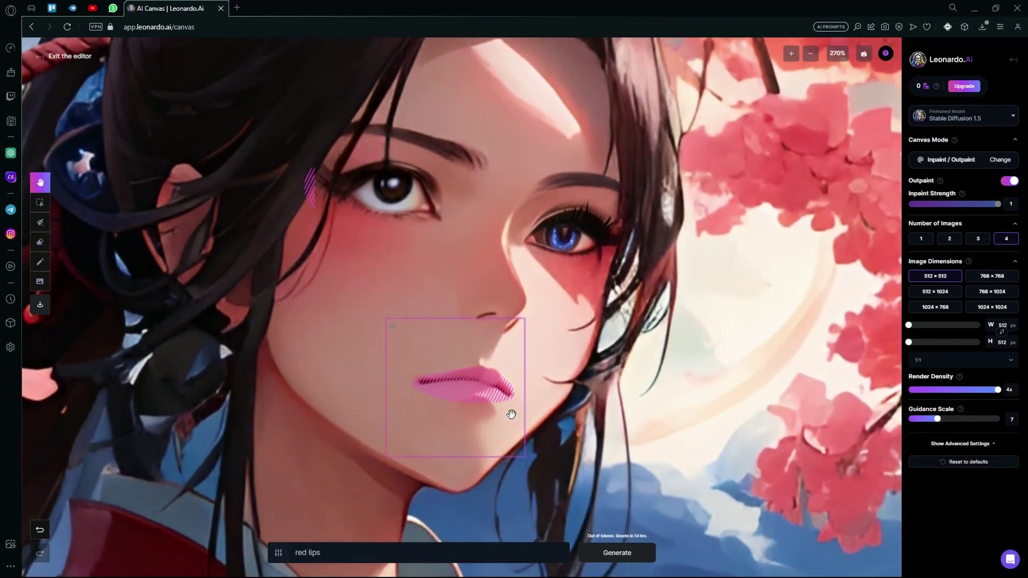